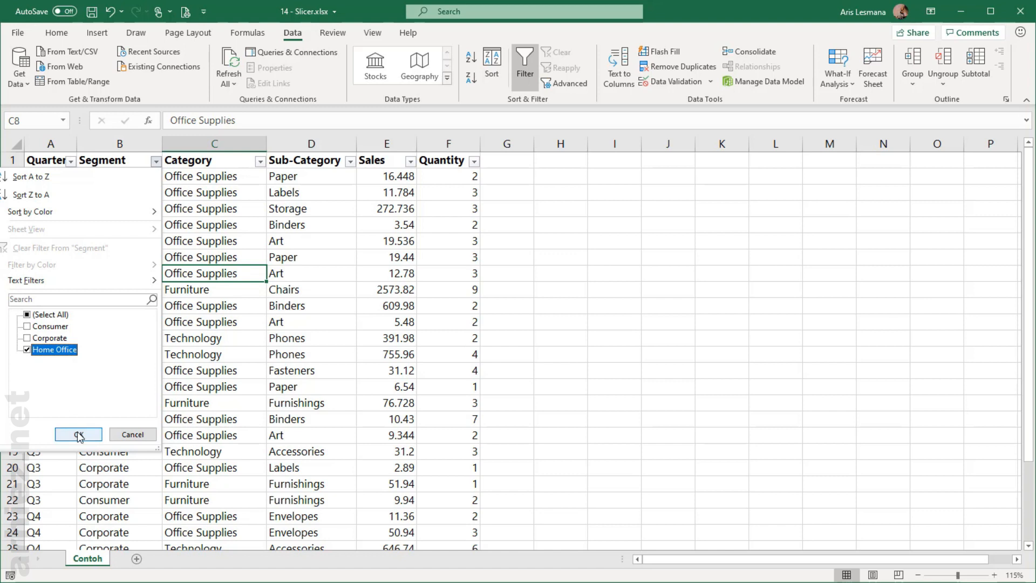
# Step: Filter the Segment column so that only the Home Office rows are listed
pyautogui.click(79, 436)
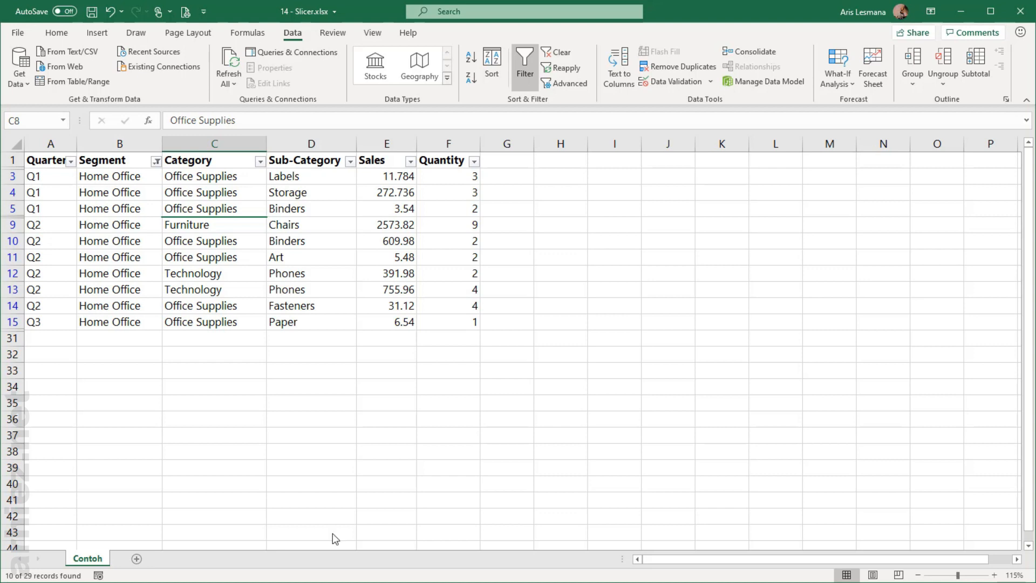
pyautogui.click(131, 225)
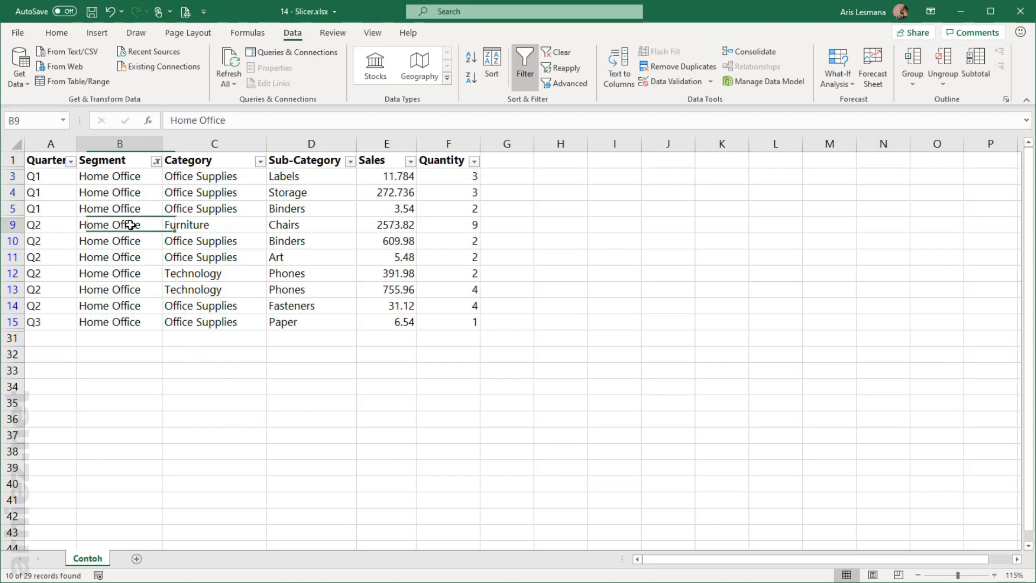
pyautogui.click(231, 164)
pyautogui.click(315, 165)
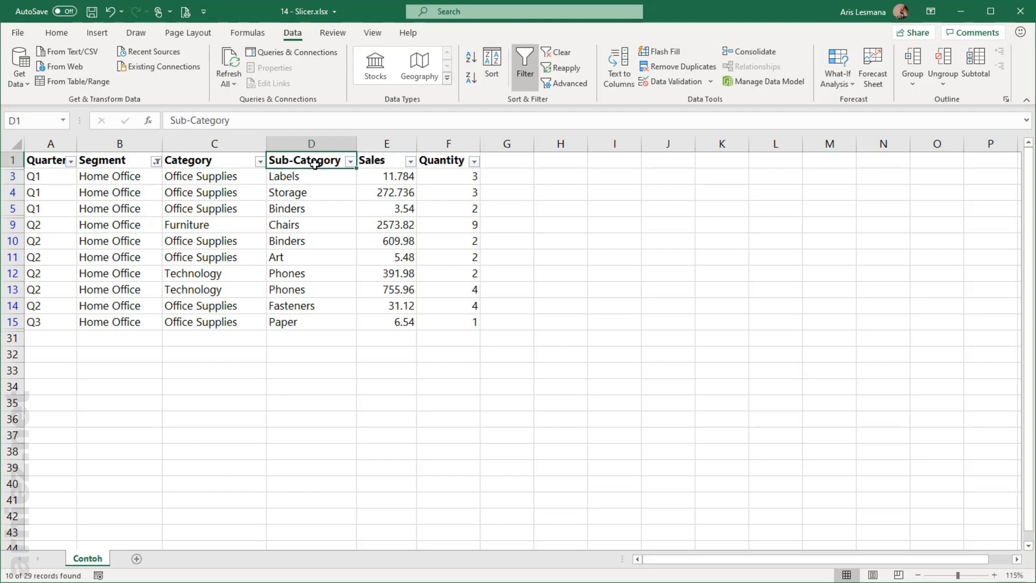
pyautogui.click(331, 226)
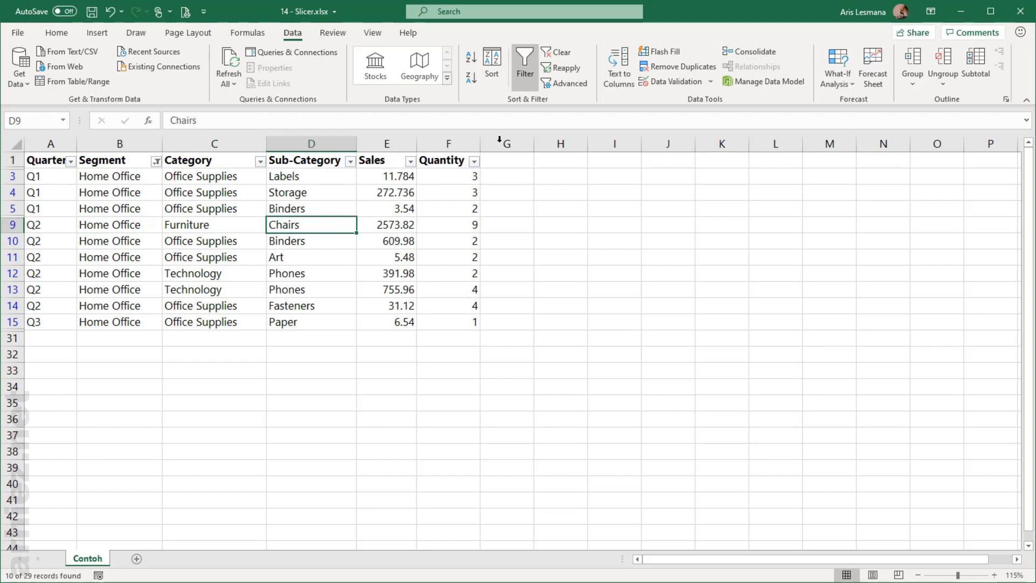
# Step: Remove the filter from the data range's header row
pyautogui.click(526, 78)
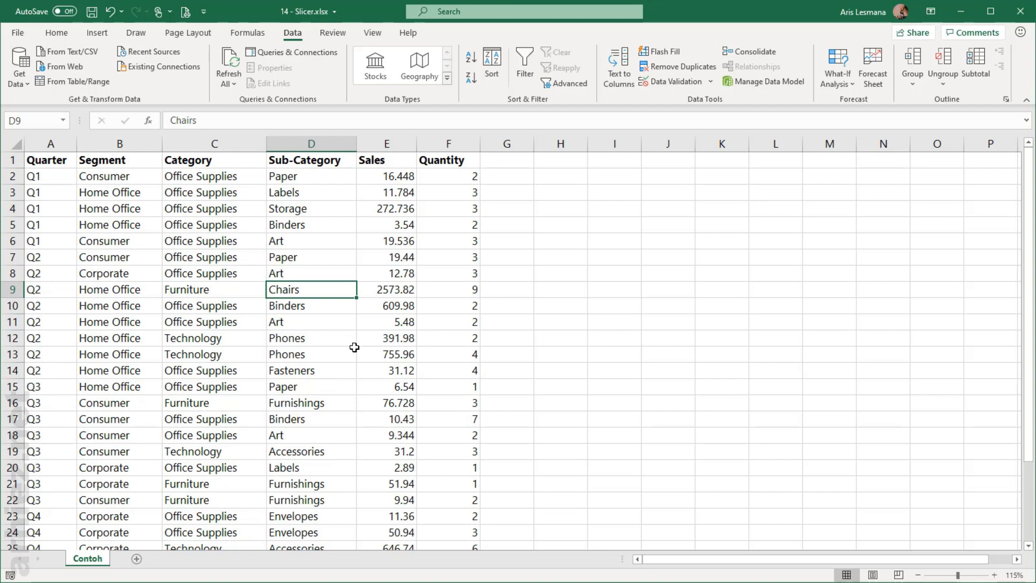
pyautogui.click(349, 354)
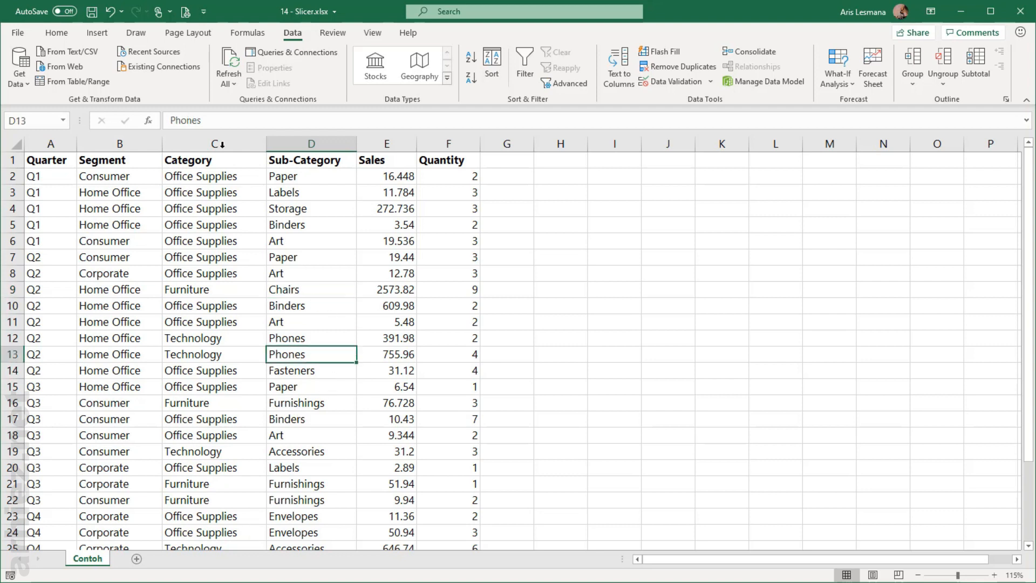
# Step: Convert the data range A1:F30 into a table that has headers
pyautogui.click(97, 33)
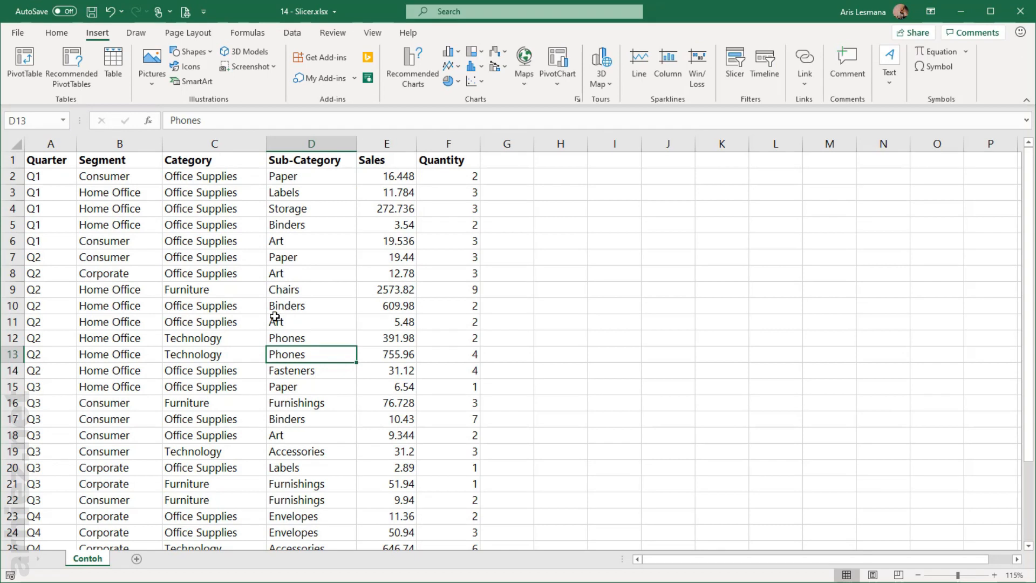
pyautogui.click(307, 306)
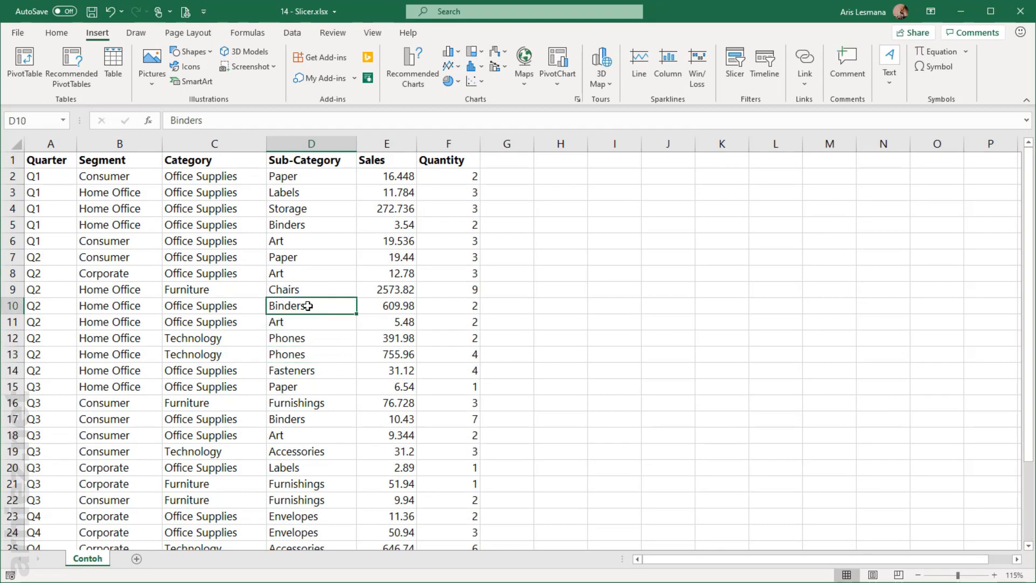
pyautogui.click(184, 350)
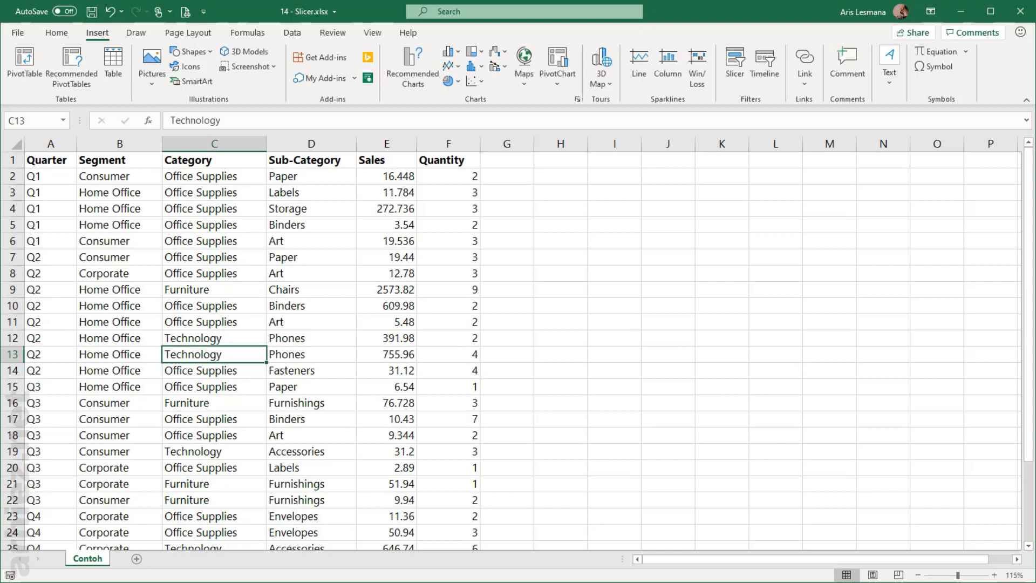
pyautogui.click(326, 320)
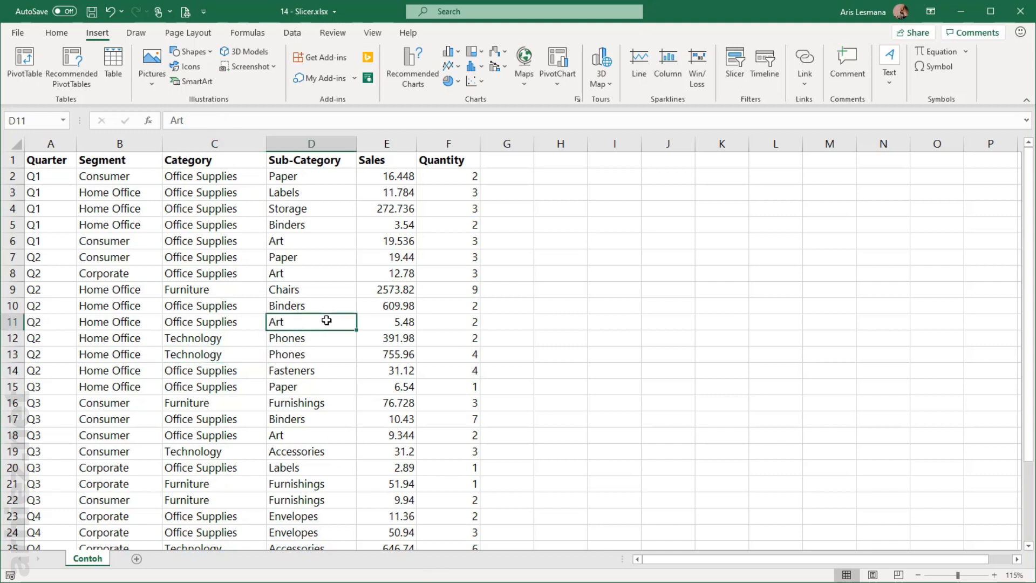
pyautogui.click(235, 297)
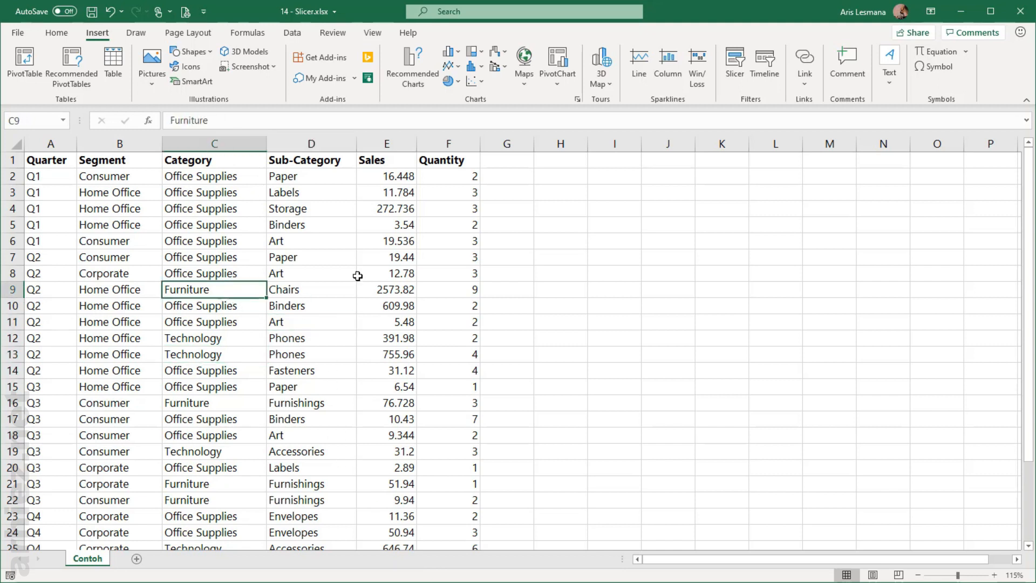
pyautogui.click(366, 273)
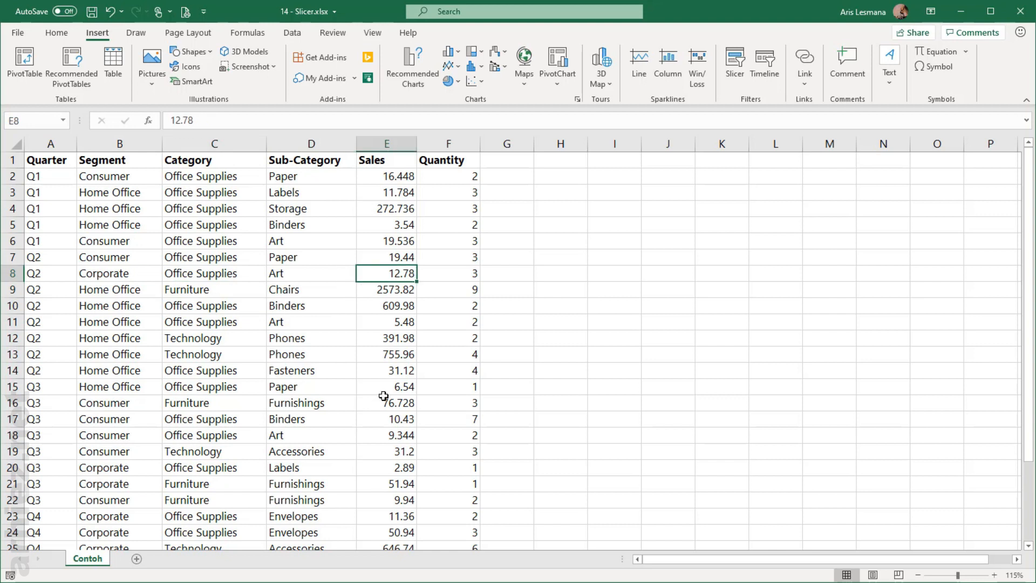
pyautogui.hotkey('ctrl', 't')
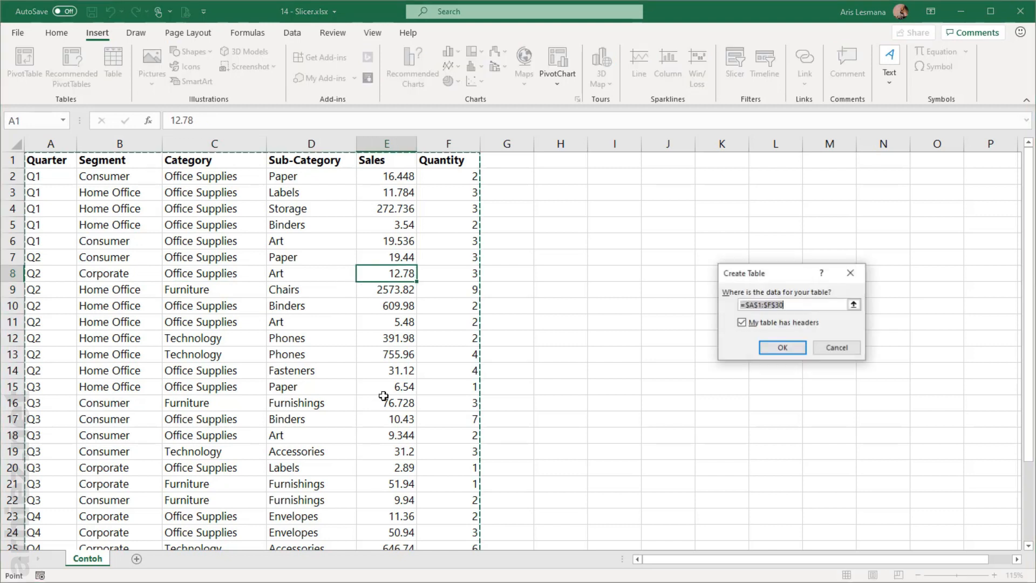
pyautogui.moveTo(792, 272); pyautogui.dragTo(590, 238)
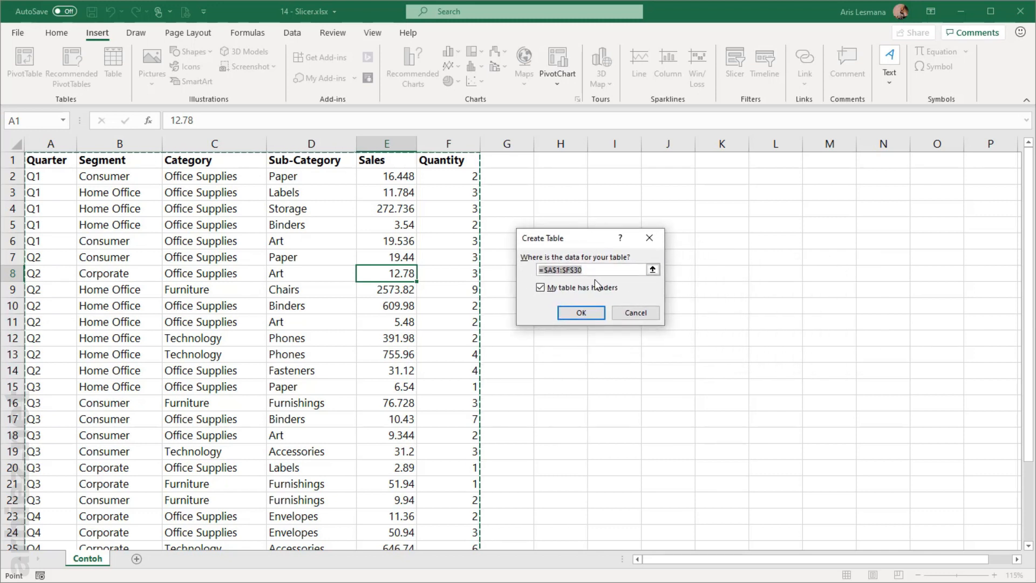
pyautogui.click(581, 313)
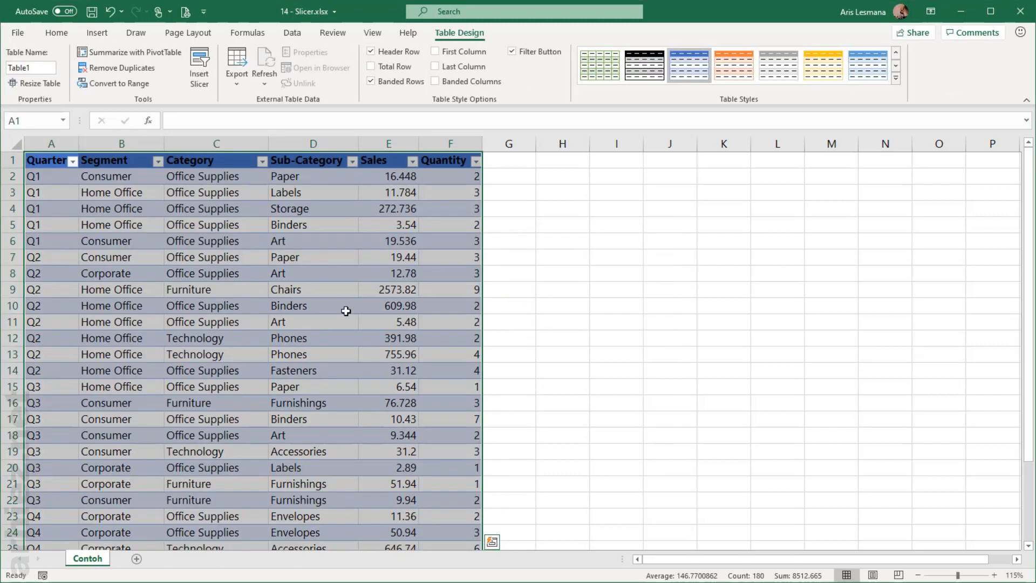
# Step: Rename the table as Tcontoh
pyautogui.click(45, 69)
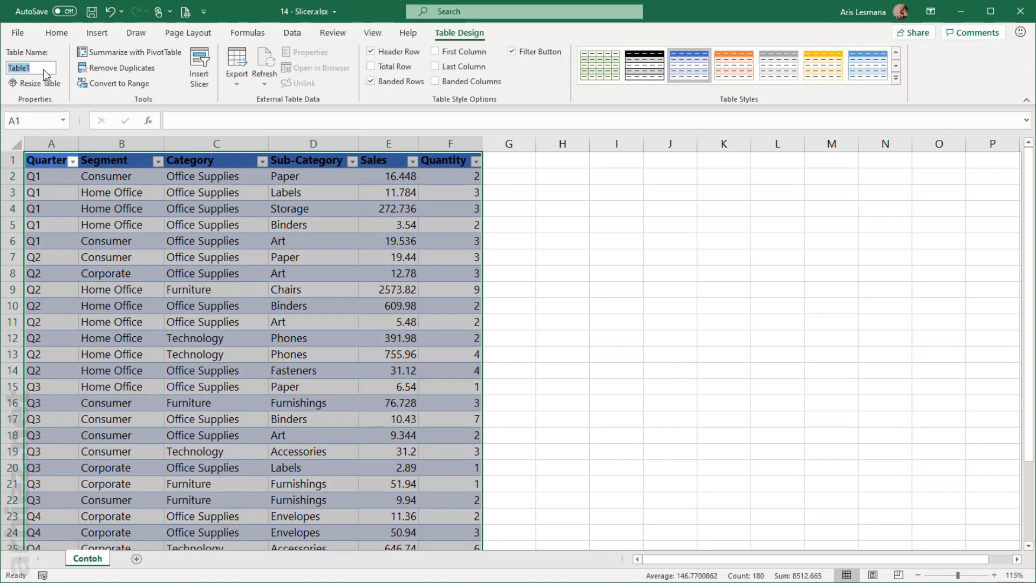
pyautogui.write('Tcontoh')
pyautogui.press('Return')
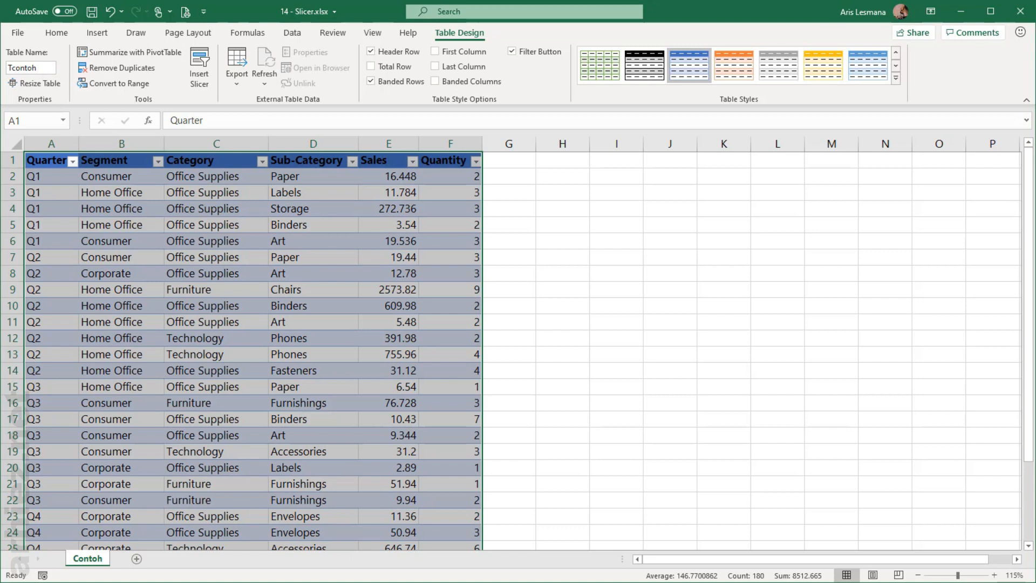
# Step: Insert a slicer for the Segment field of the table and place it just beside the data, near the header row
pyautogui.click(366, 359)
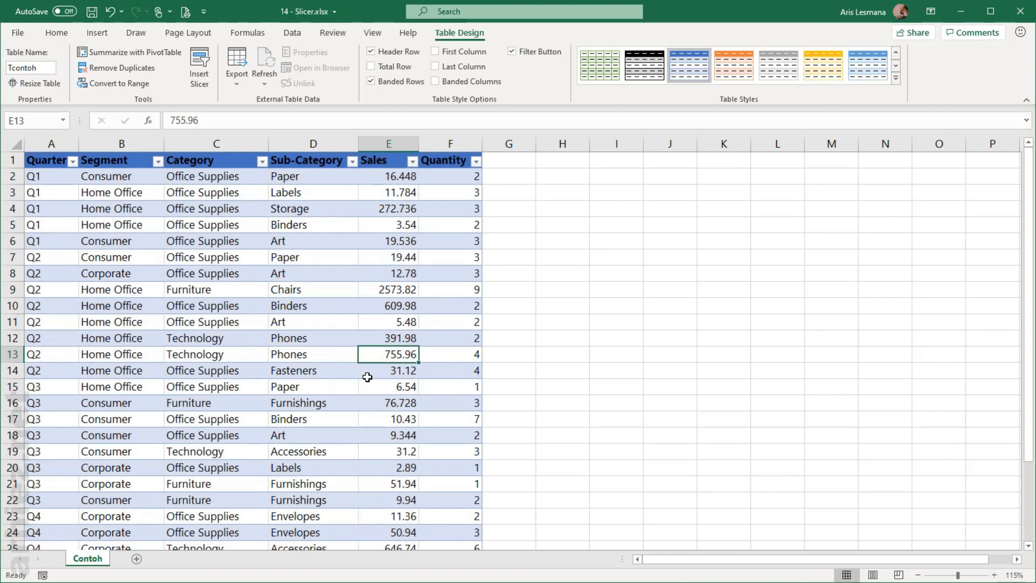
pyautogui.click(242, 362)
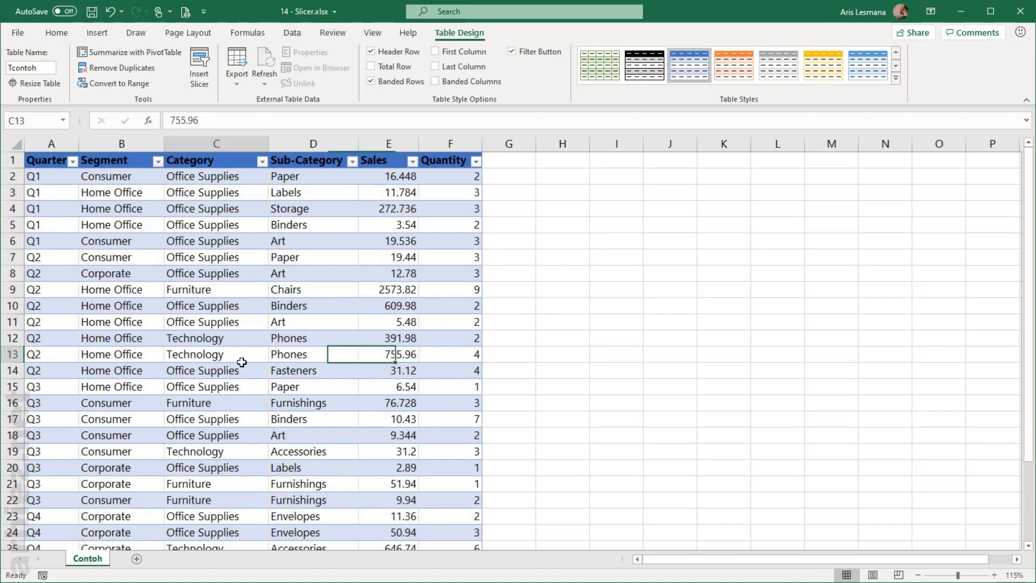
pyautogui.click(208, 319)
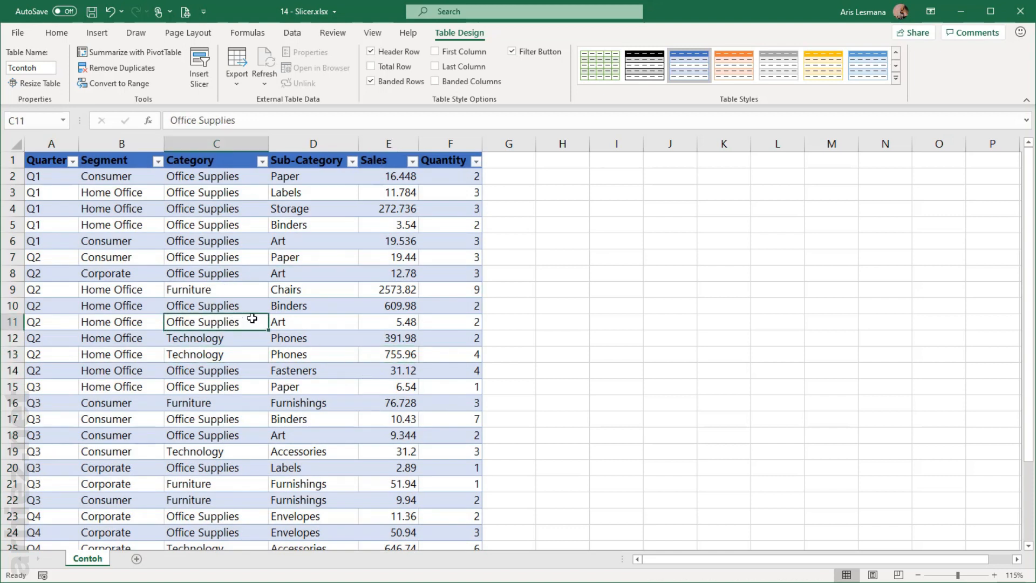
pyautogui.click(98, 34)
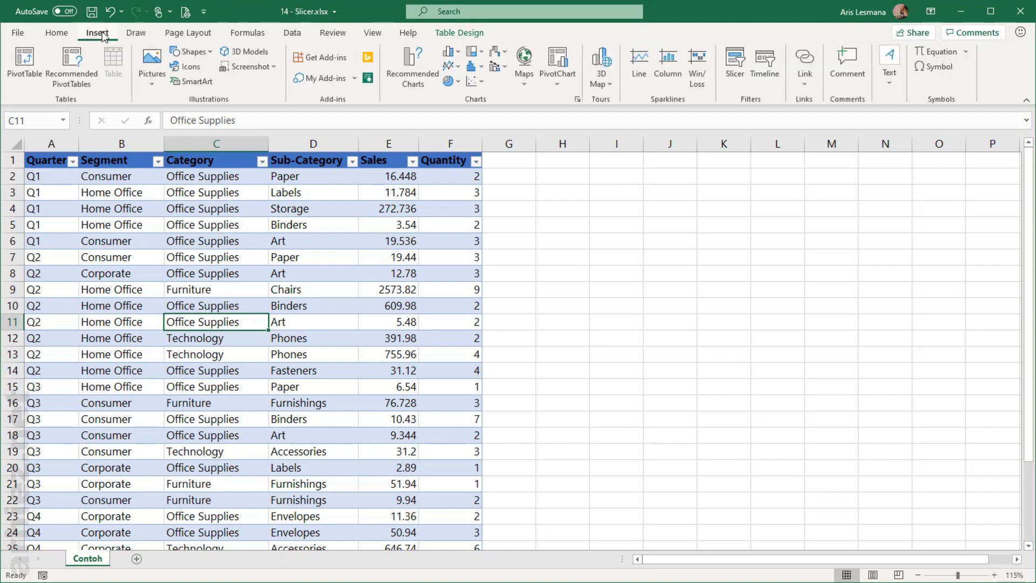
pyautogui.click(736, 67)
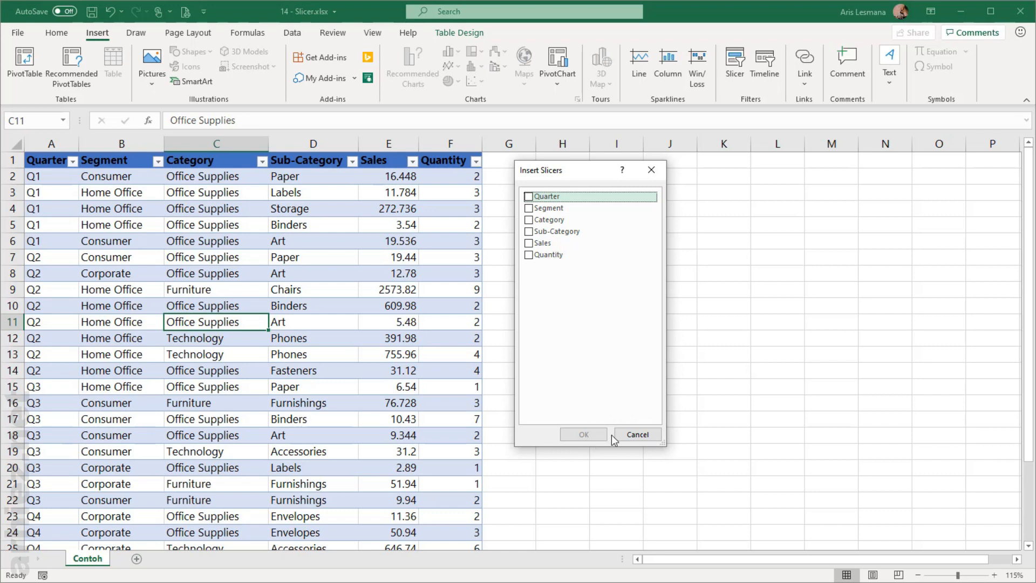
pyautogui.click(532, 212)
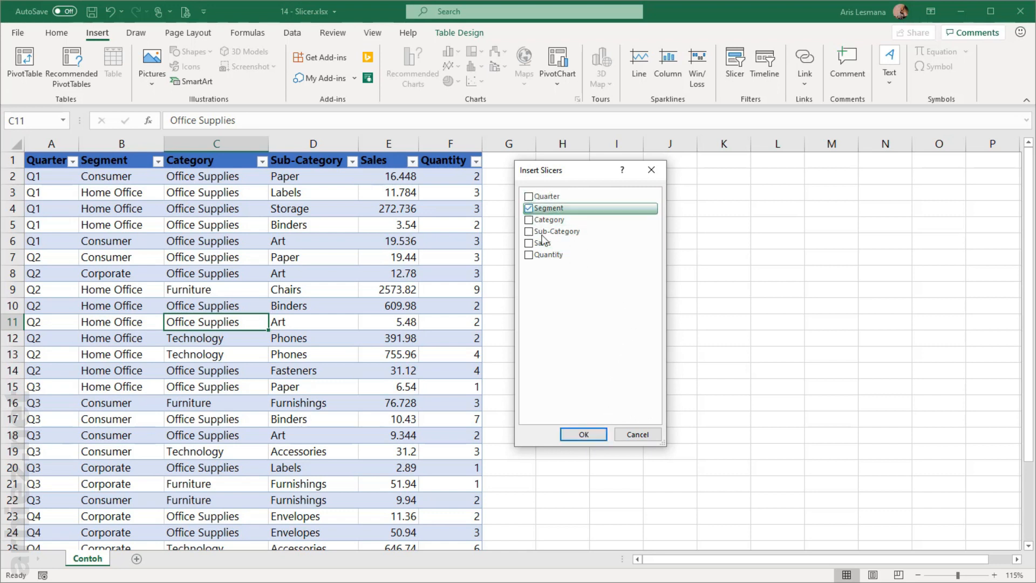
pyautogui.click(585, 435)
pyautogui.moveTo(541, 271); pyautogui.dragTo(599, 177)
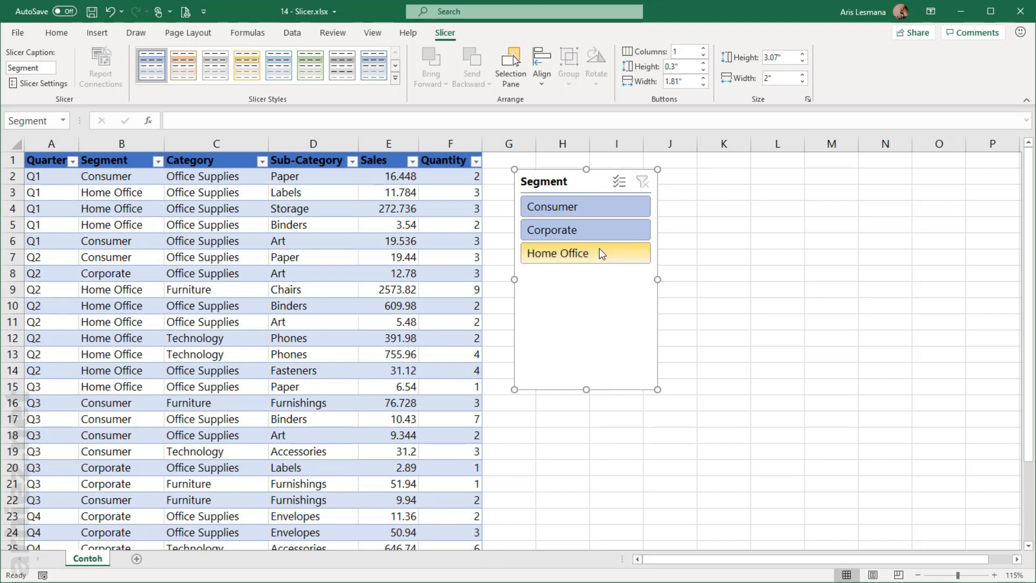
# Step: Filter the table with the slicer to Corporate and to Home Office, and clear the slicer's filter
pyautogui.click(598, 229)
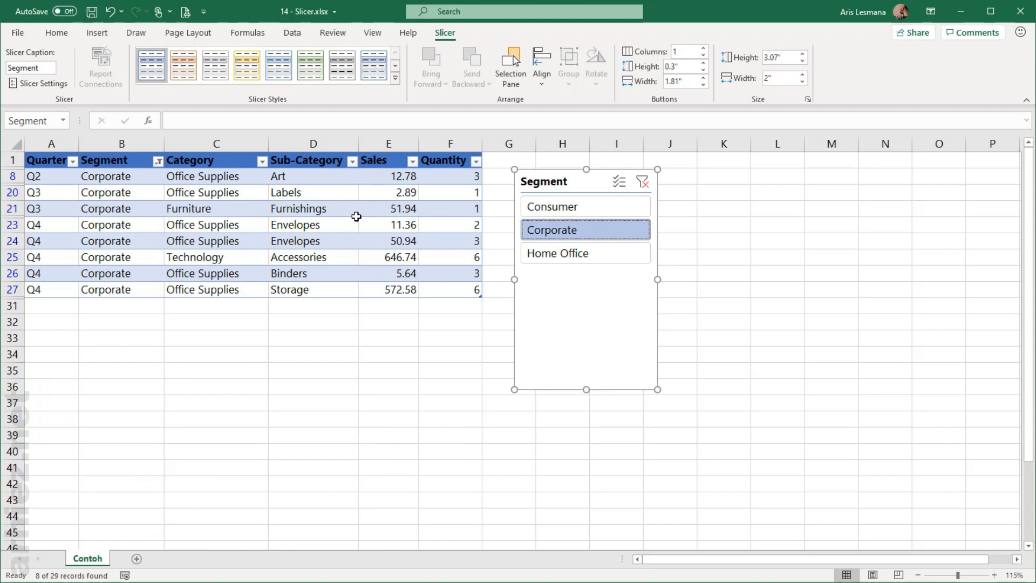
pyautogui.click(587, 254)
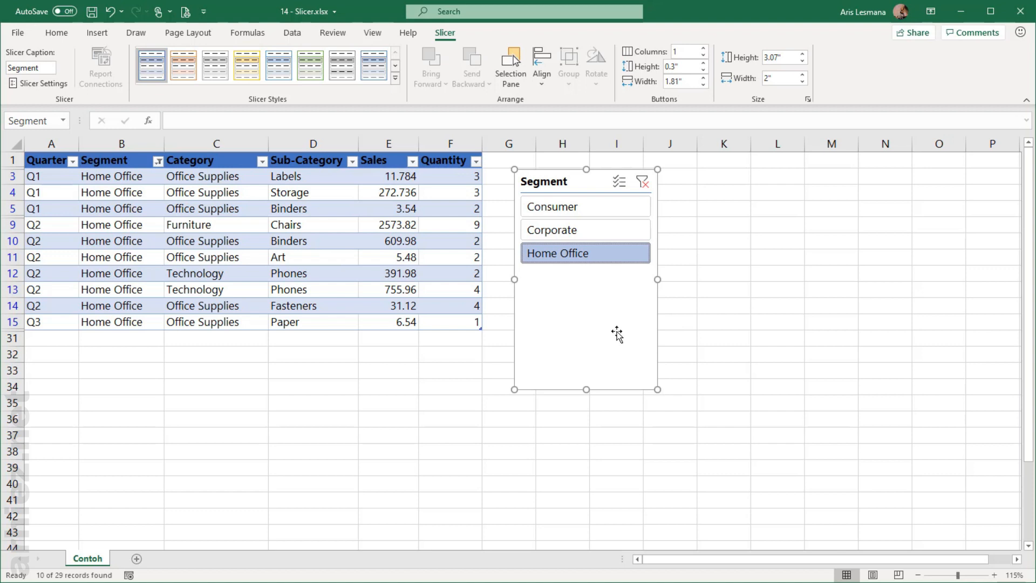
pyautogui.click(643, 183)
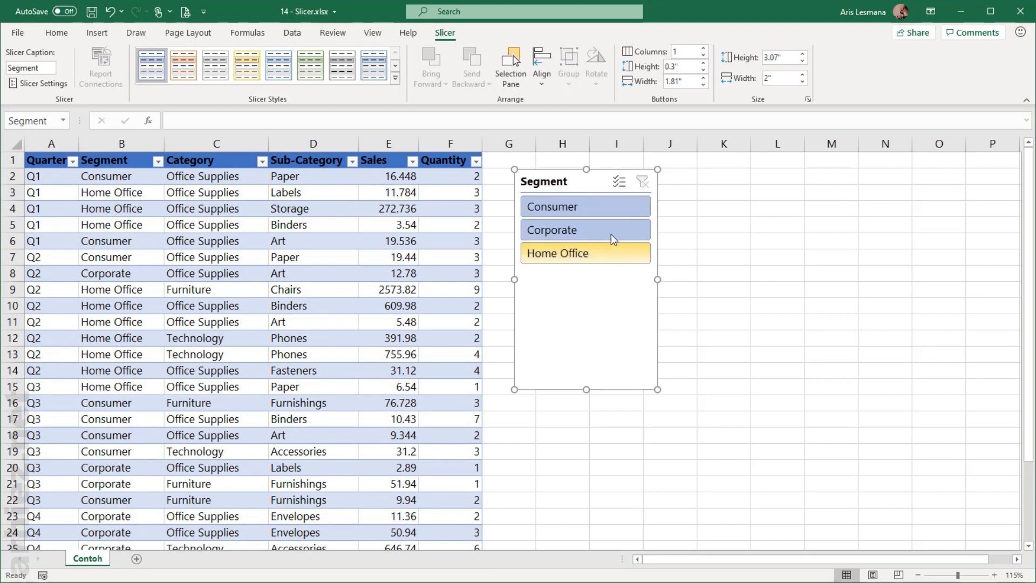
# Step: Turn on multi-select in the Segment slicer, toggle different segment combinations ending with Home Office only, and clear the filter
pyautogui.click(617, 185)
pyautogui.click(581, 208)
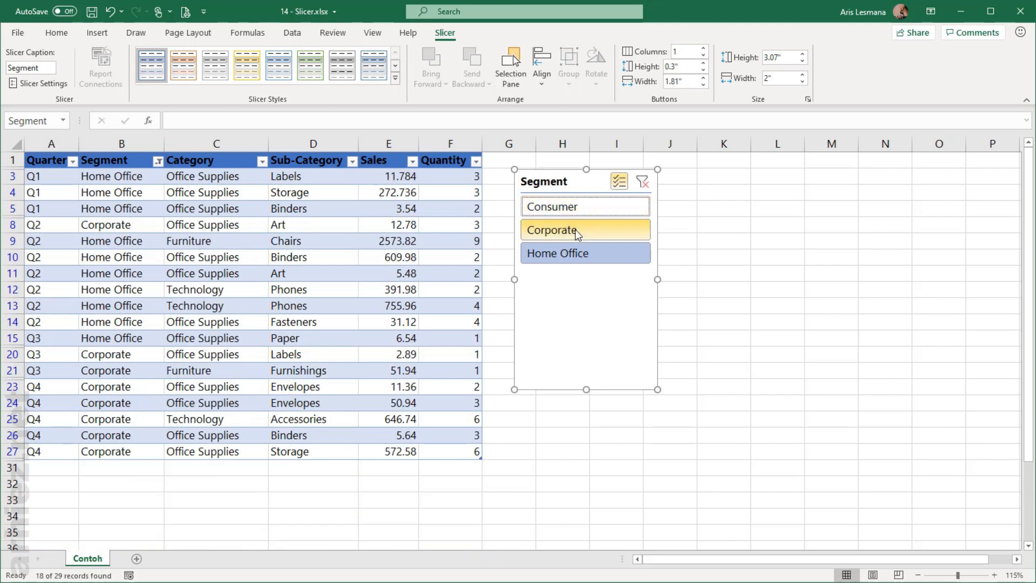
pyautogui.click(575, 229)
pyautogui.click(574, 253)
pyautogui.click(575, 231)
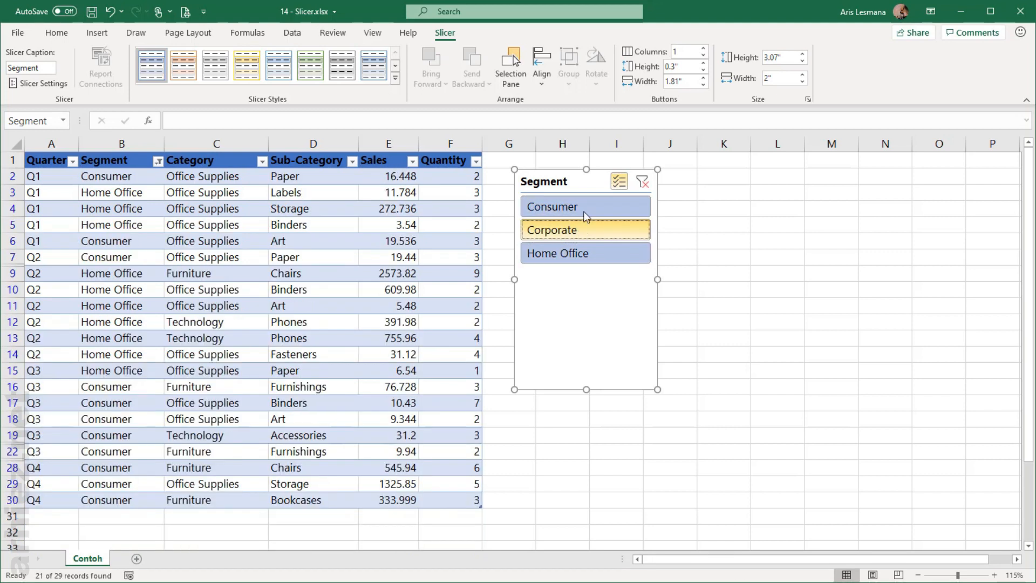
pyautogui.click(586, 215)
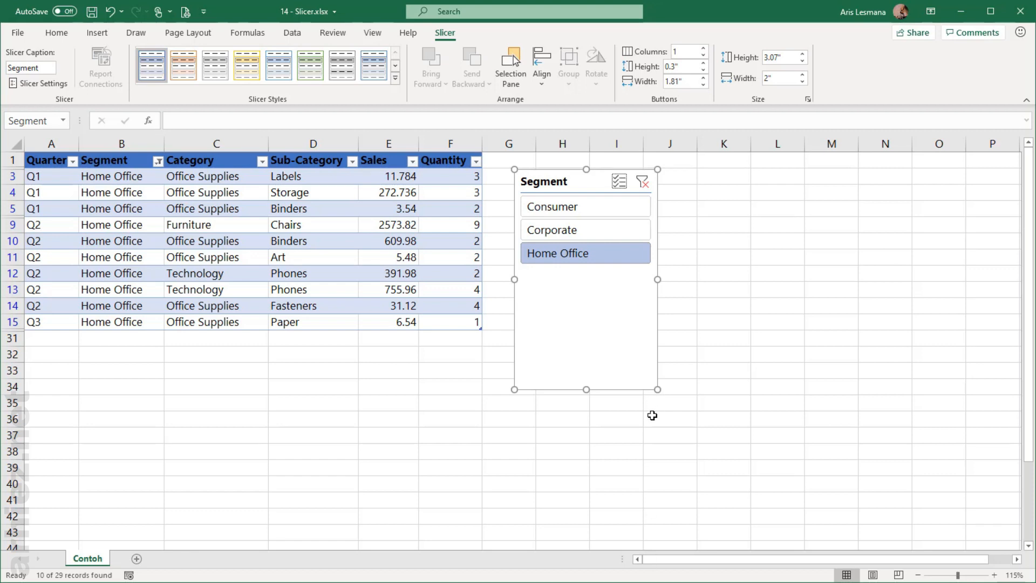
pyautogui.click(646, 182)
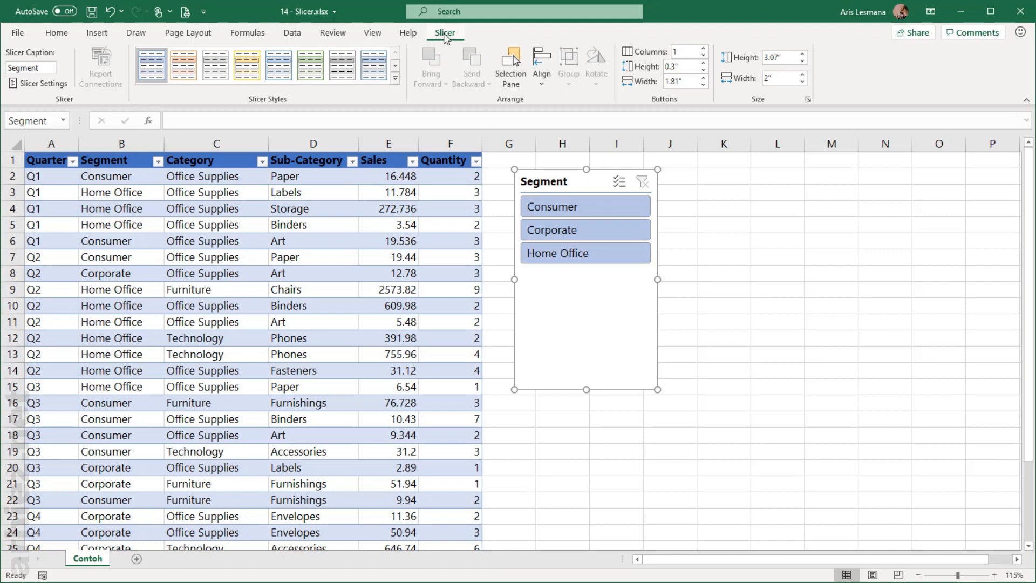
# Step: Set the slicer's caption to Filter Segment and apply the dark blue slicer style to it
pyautogui.click(49, 71)
pyautogui.write('Fi')
pyautogui.write('lter Segment')
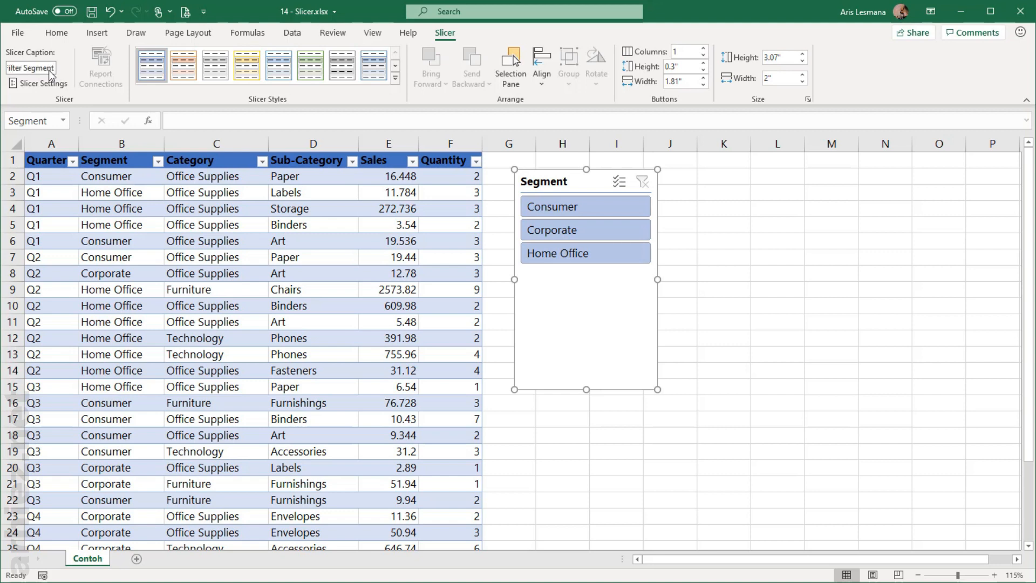
pyautogui.press('Return')
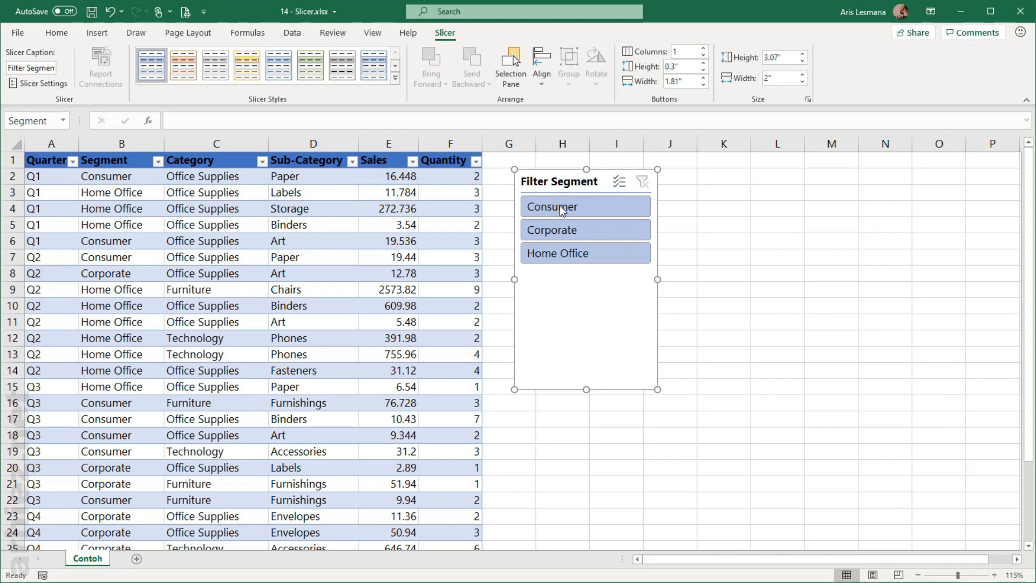
pyautogui.click(396, 81)
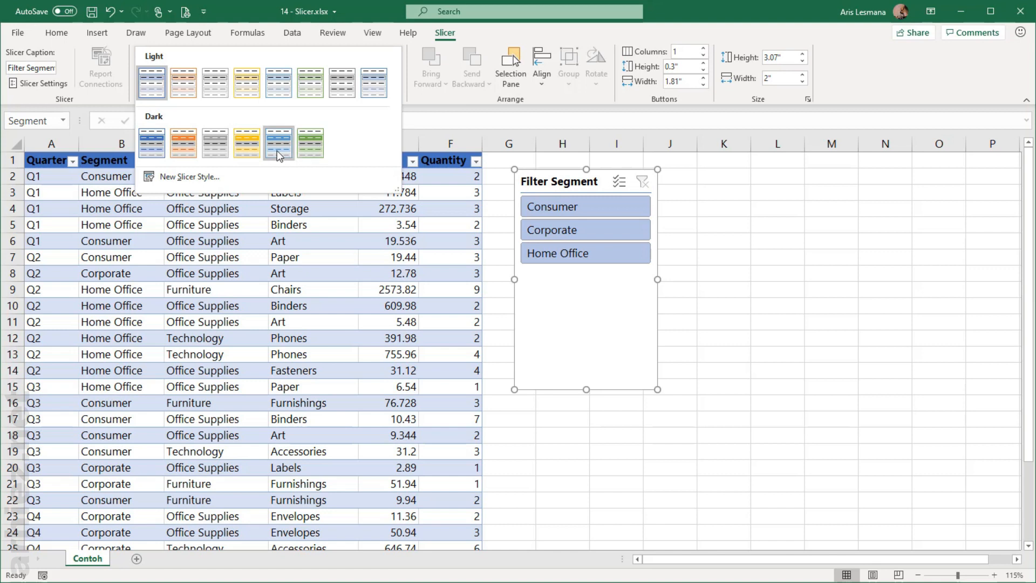
pyautogui.click(151, 144)
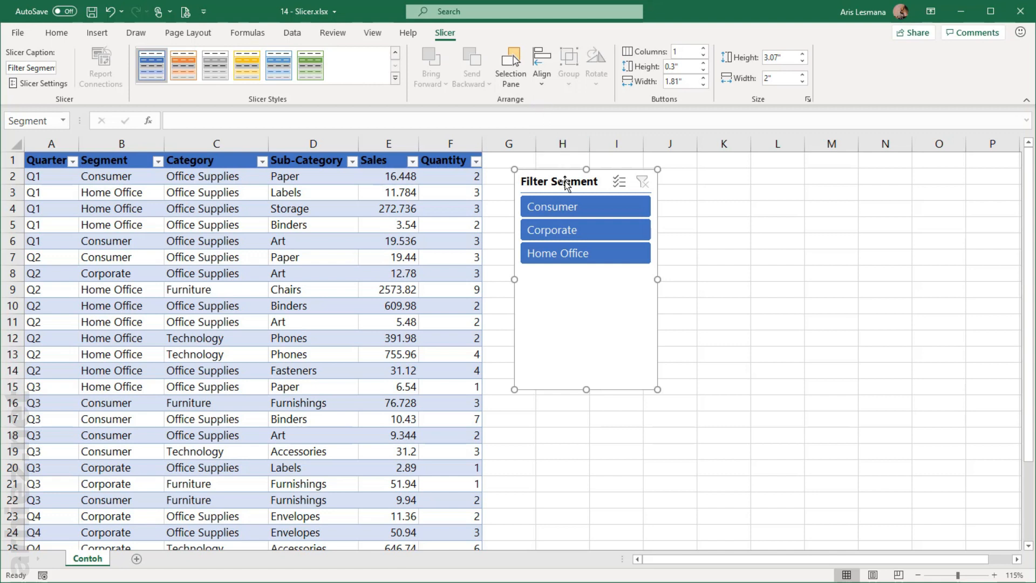
pyautogui.moveTo(565, 183); pyautogui.dragTo(561, 180)
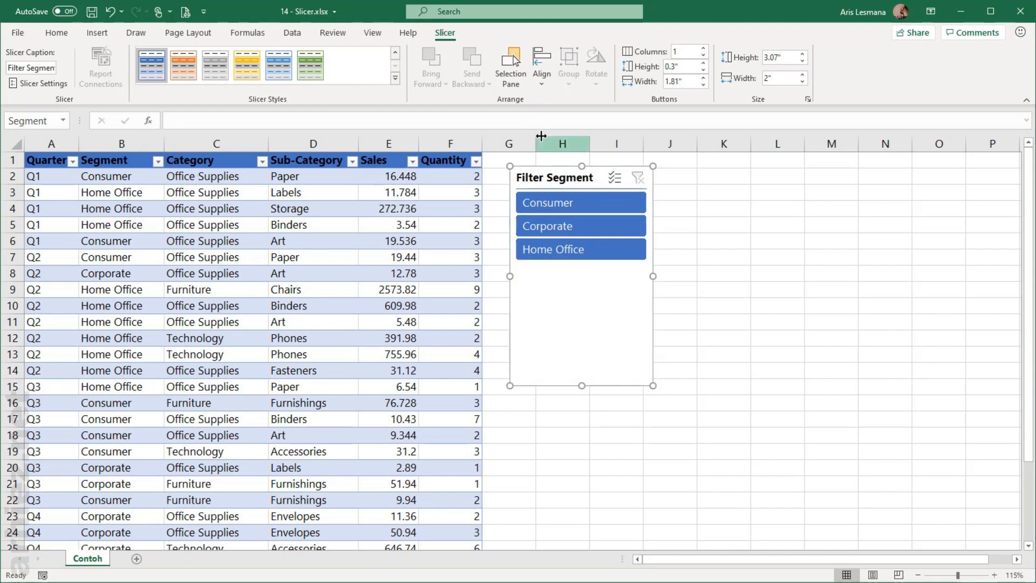
pyautogui.click(539, 84)
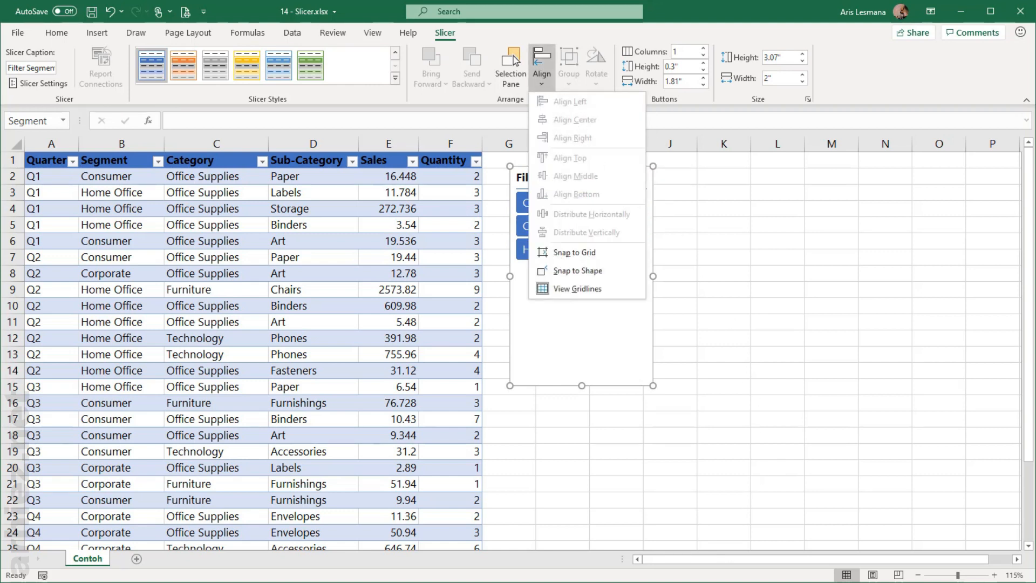
pyautogui.press('Escape')
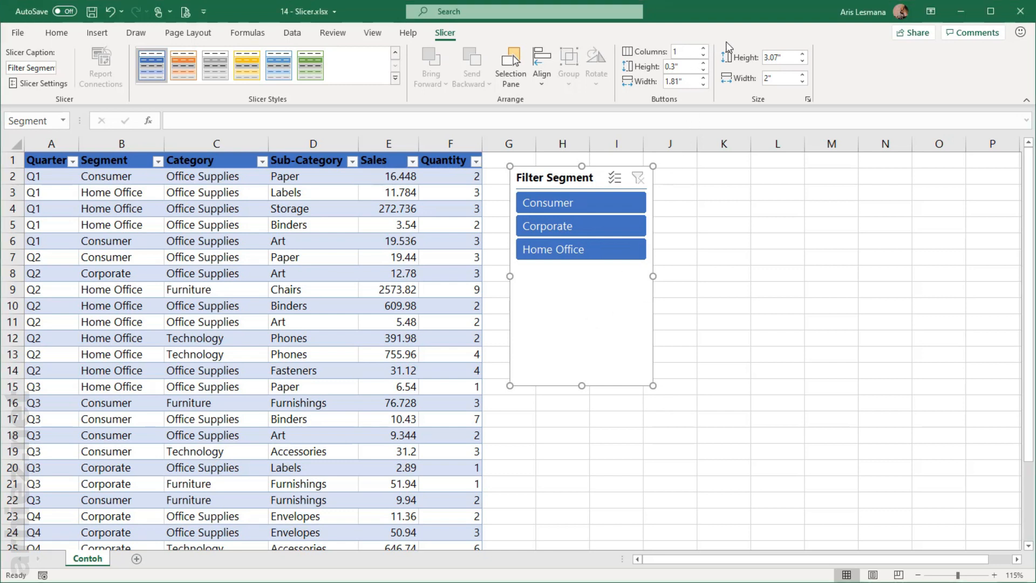
# Step: Arrange the Filter Segment slicer's buttons in three columns and resize the slicer to about 4.86" wide and 0.98" tall
pyautogui.click(704, 48)
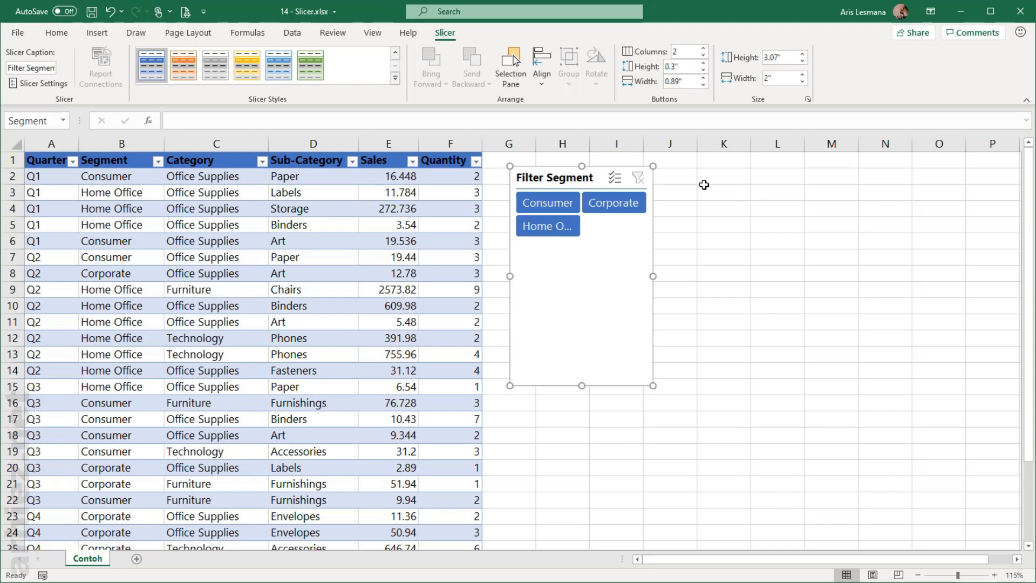
pyautogui.click(704, 48)
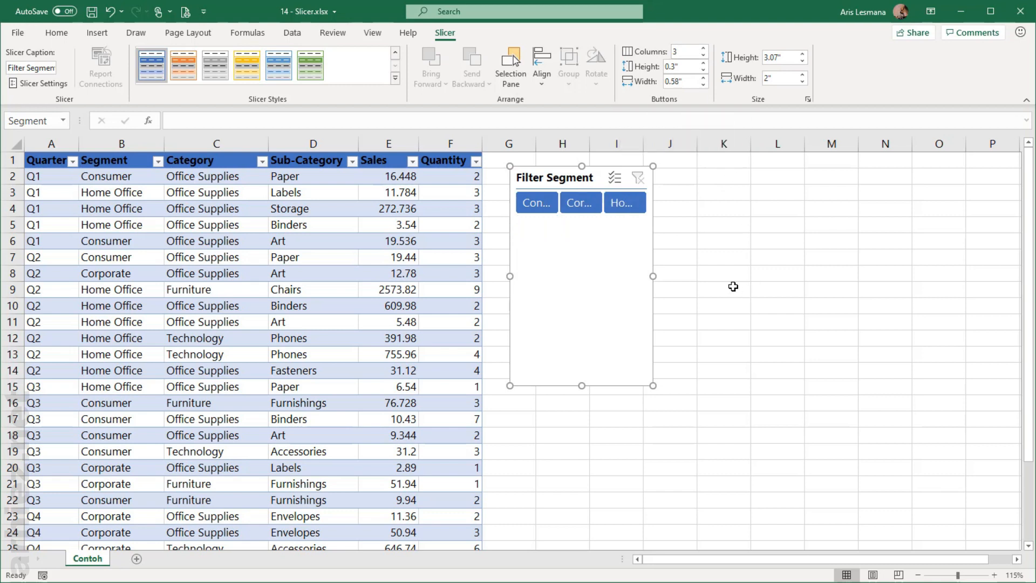
pyautogui.moveTo(661, 273); pyautogui.dragTo(857, 274)
pyautogui.moveTo(683, 386); pyautogui.dragTo(684, 235)
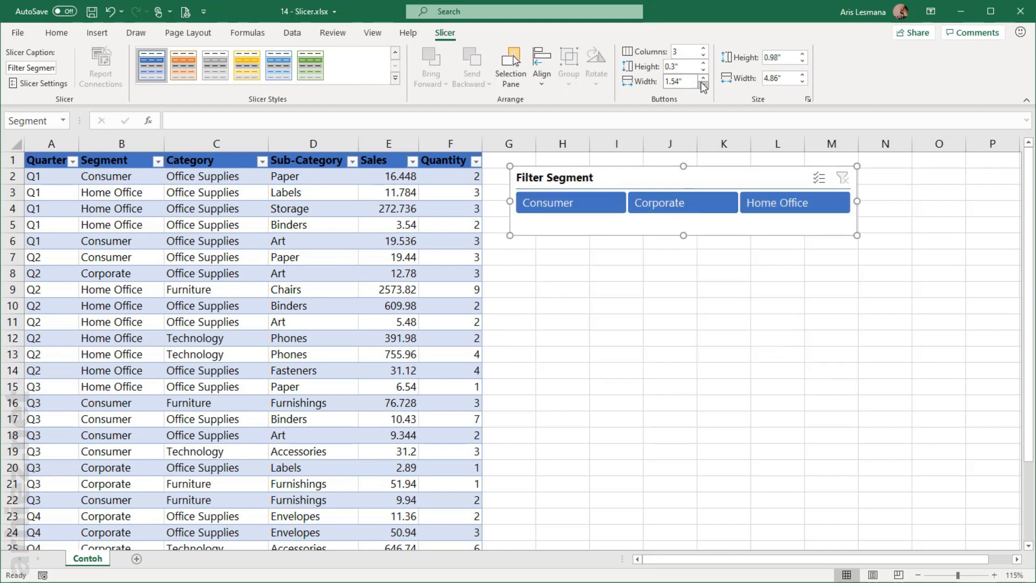
# Step: Try a 0.5" button height in the Filter Segment slicer before restoring 0.3", and try button widths of 1.7" and 1.5"
pyautogui.click(704, 64)
pyautogui.click(704, 64)
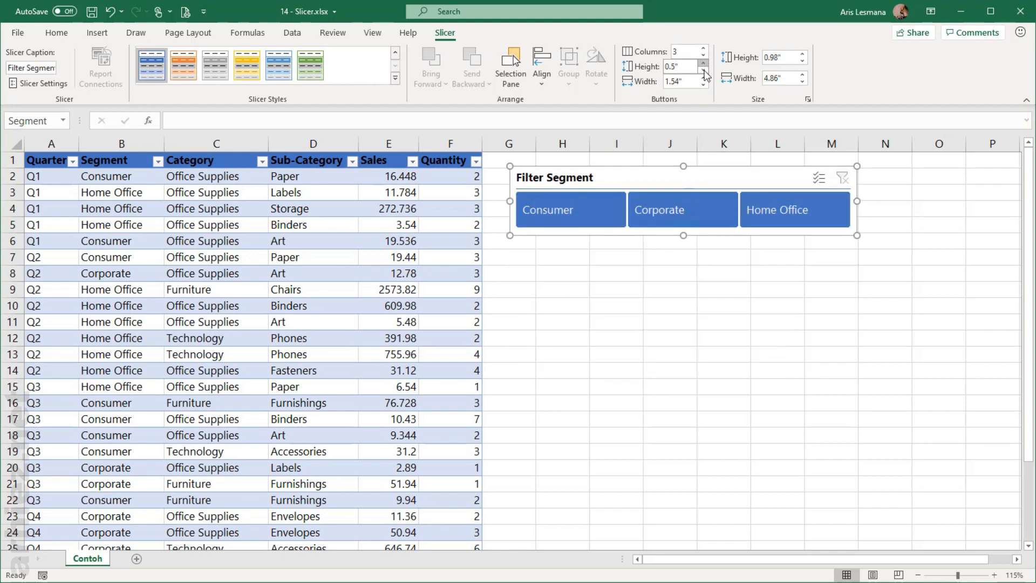
pyautogui.click(704, 71)
pyautogui.click(704, 70)
pyautogui.click(704, 78)
pyautogui.click(704, 78)
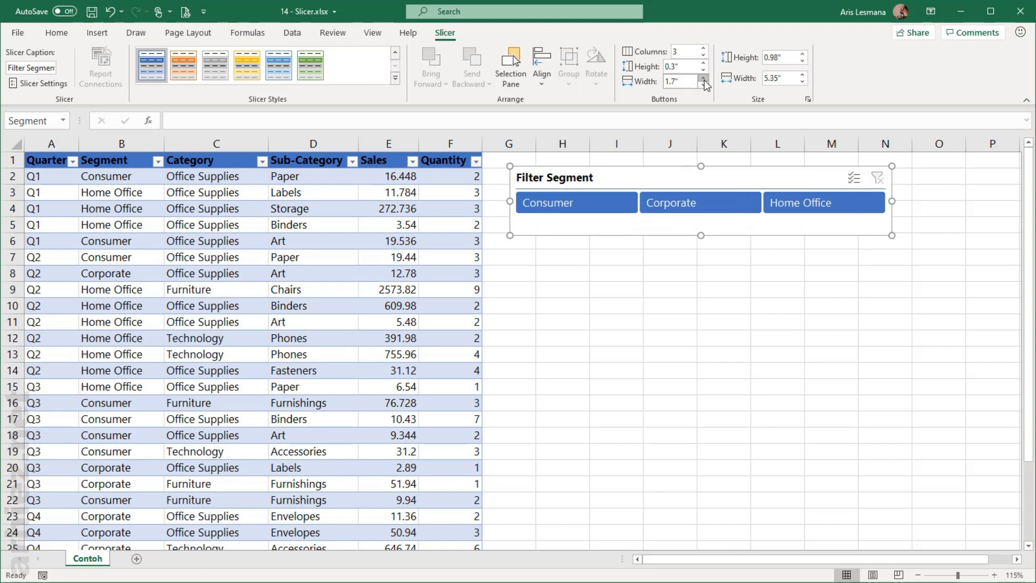
pyautogui.click(704, 84)
pyautogui.click(703, 85)
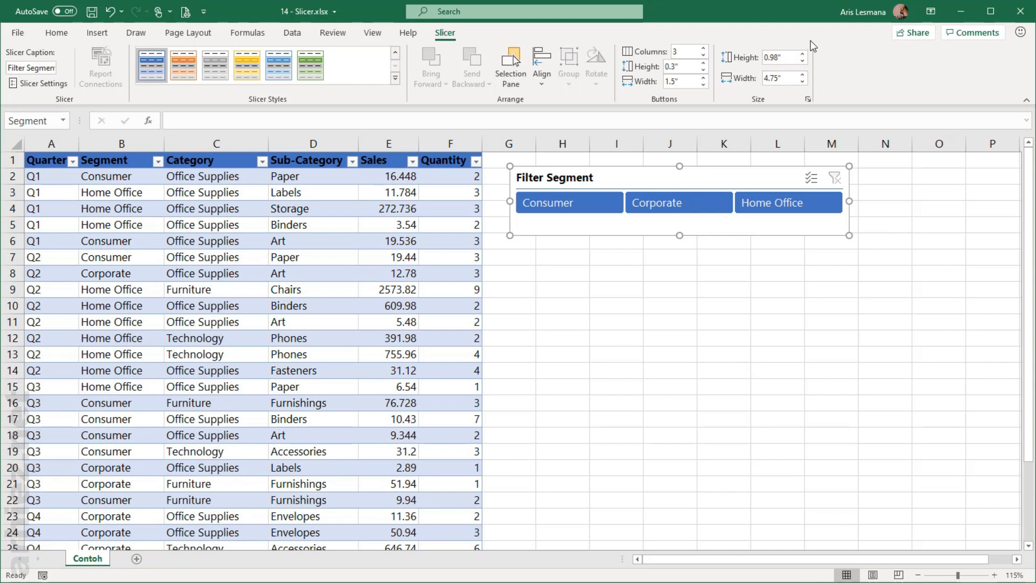
# Step: Shift the Filter Segment slicer slightly and set its size to 1" high and 5.3" wide
pyautogui.moveTo(713, 180)
pyautogui.mouseDown()
pyautogui.moveTo(698, 205)
pyautogui.moveTo(703, 188)
pyautogui.mouseUp()
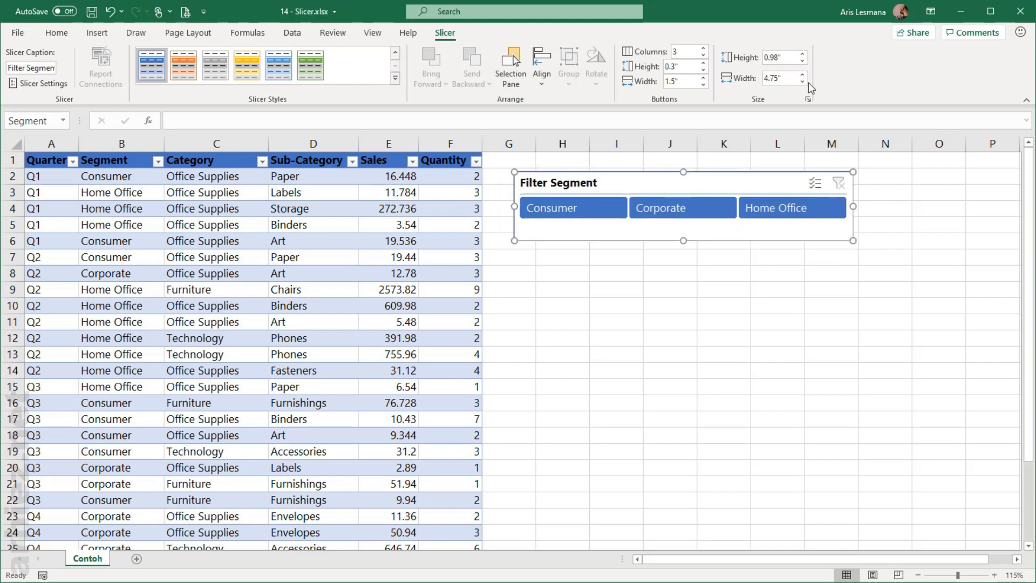
pyautogui.click(802, 75)
pyautogui.click(802, 76)
pyautogui.click(803, 76)
pyautogui.click(803, 55)
pyautogui.click(802, 61)
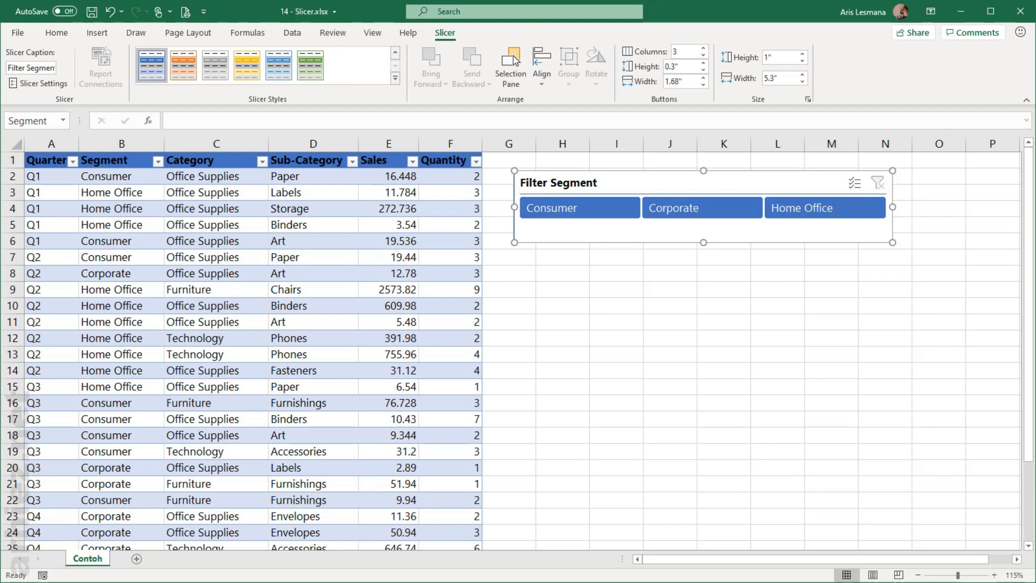
# Step: Insert a second slicer for the Category field of the sales table
pyautogui.click(345, 355)
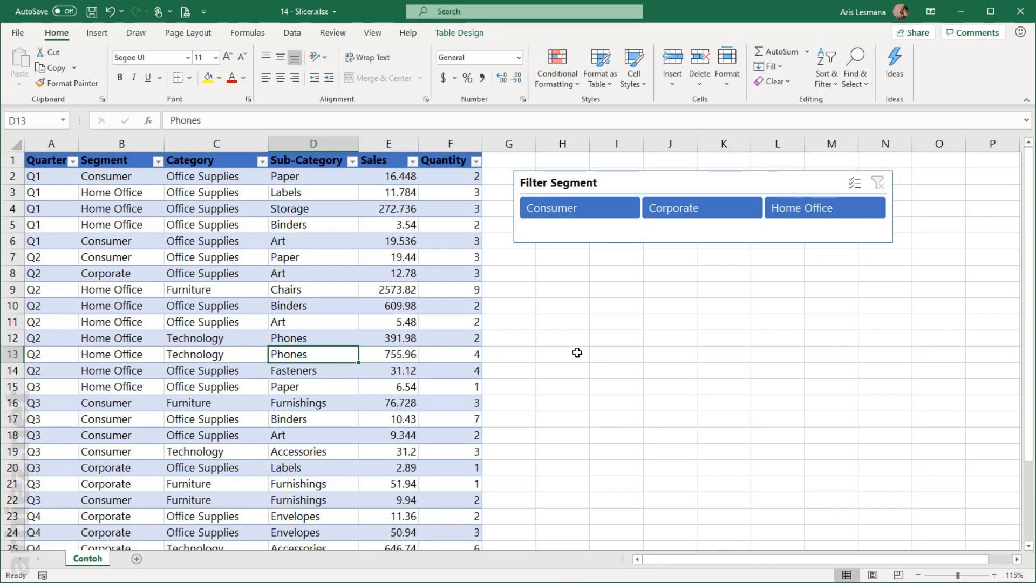
pyautogui.click(628, 353)
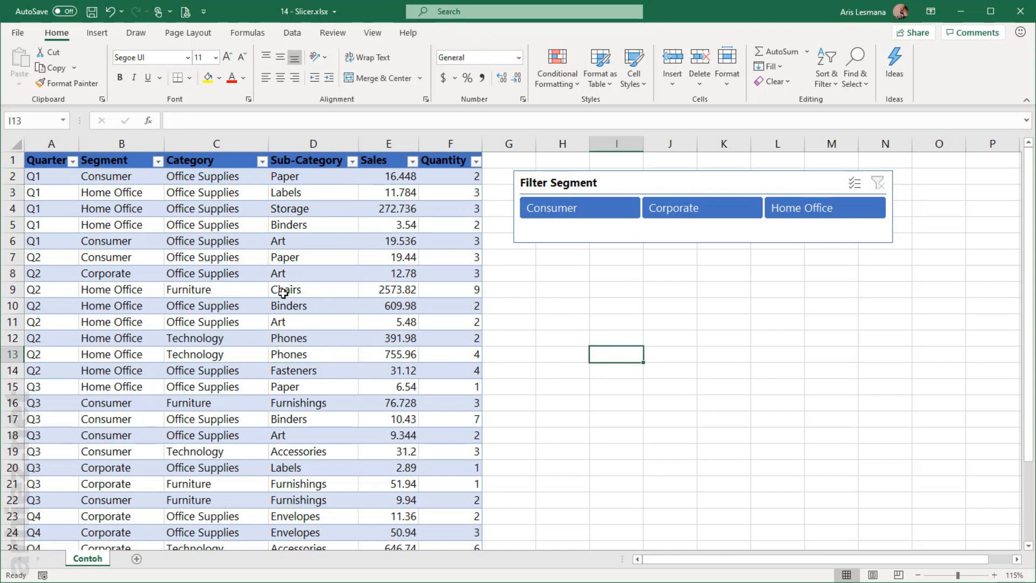
pyautogui.click(242, 301)
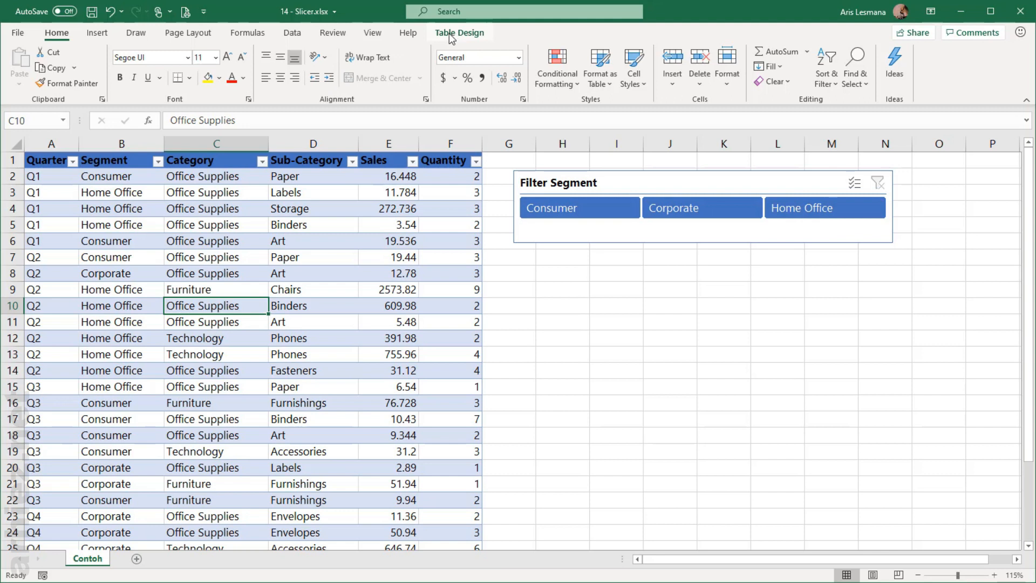
pyautogui.click(97, 33)
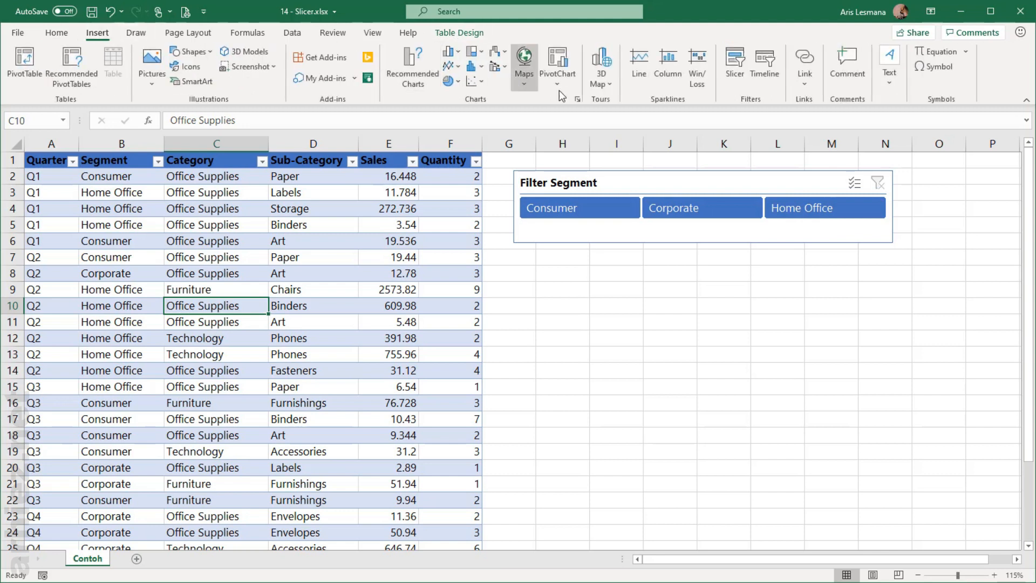
pyautogui.click(739, 75)
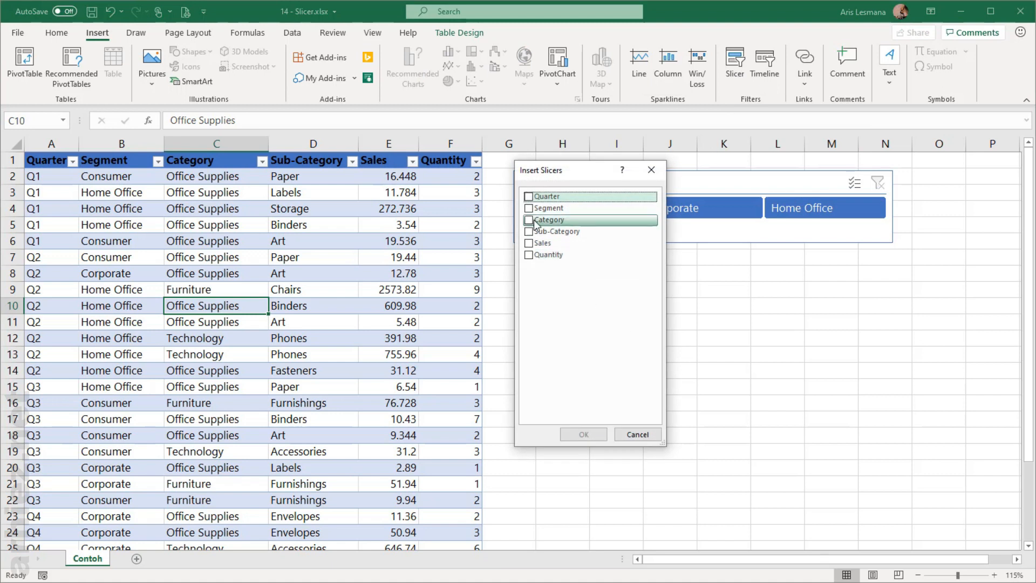
pyautogui.click(529, 222)
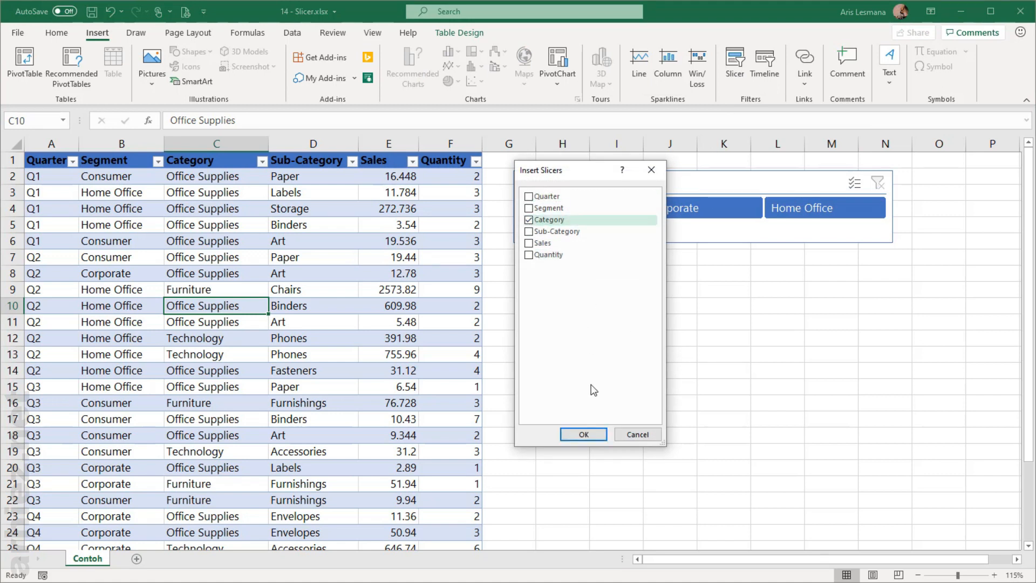
pyautogui.click(585, 434)
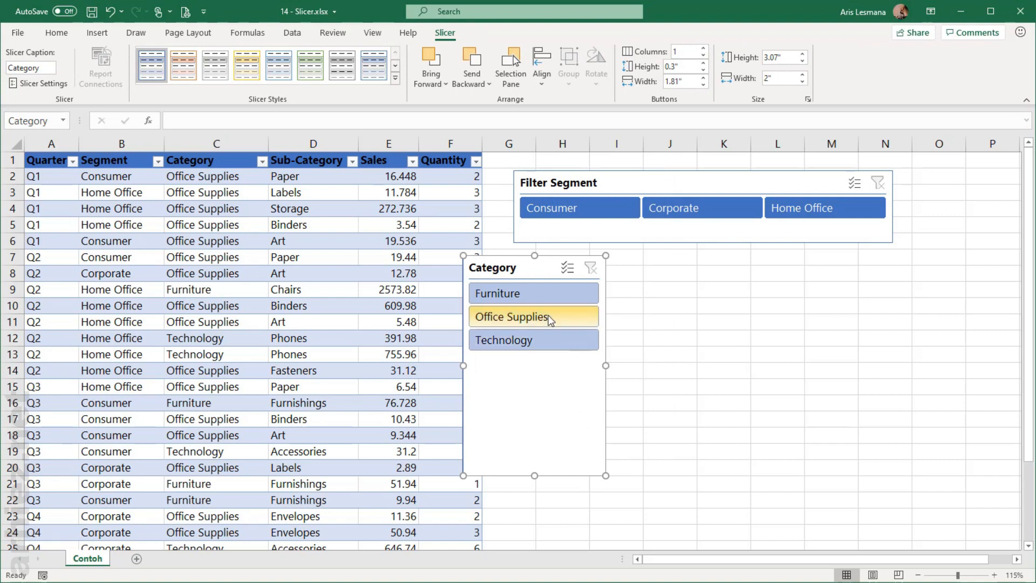
# Step: Place the Category slicer directly beneath the Filter Segment slicer and resize it to about 5.27" wide and 2.16" tall
pyautogui.moveTo(542, 267); pyautogui.dragTo(595, 269)
pyautogui.moveTo(659, 369); pyautogui.dragTo(861, 369)
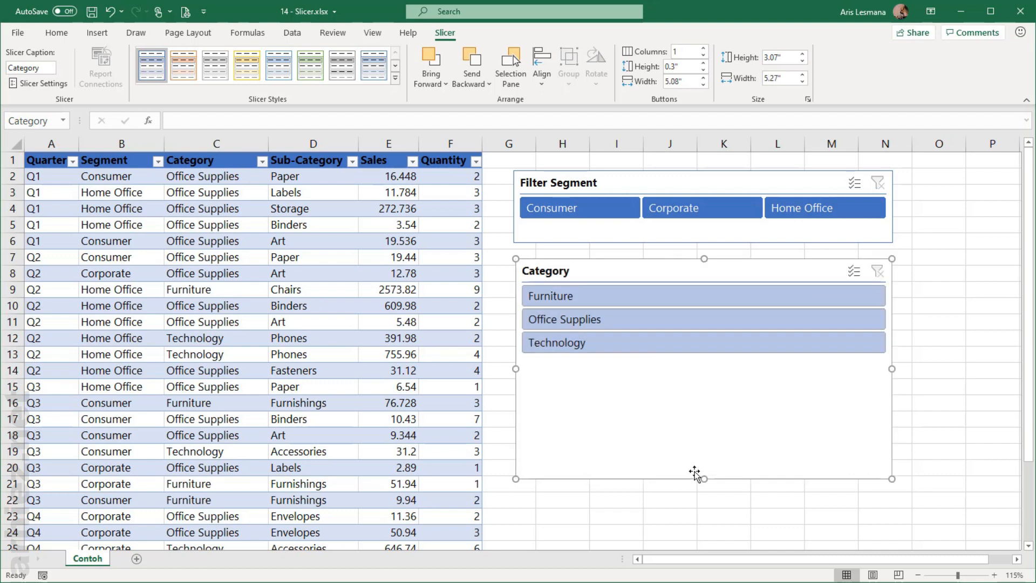
pyautogui.moveTo(703, 479); pyautogui.dragTo(701, 413)
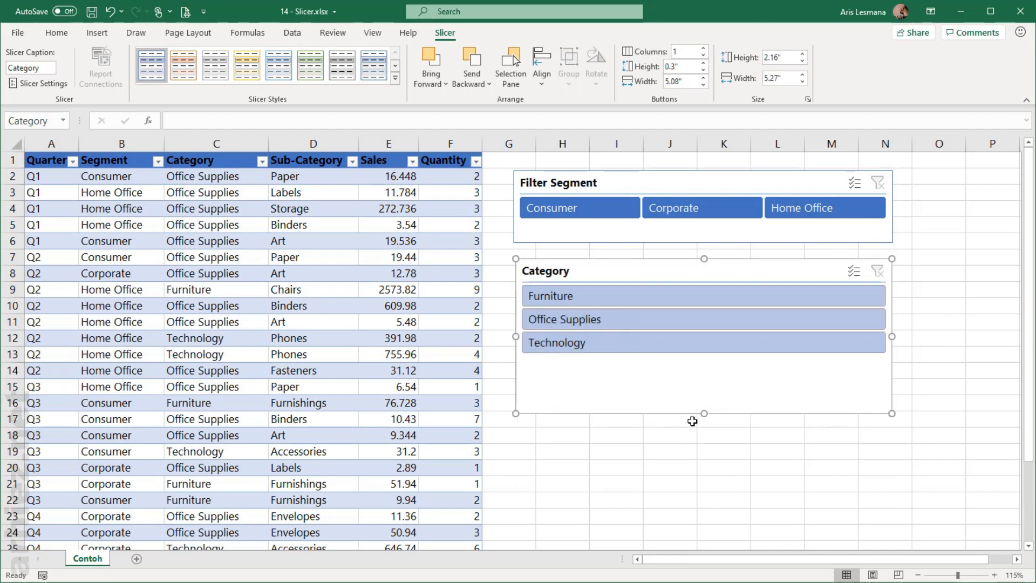
# Step: Arrange the Category slicer's buttons in three columns and shorten the slicer to about 1.05" tall
pyautogui.click(704, 49)
pyautogui.click(704, 49)
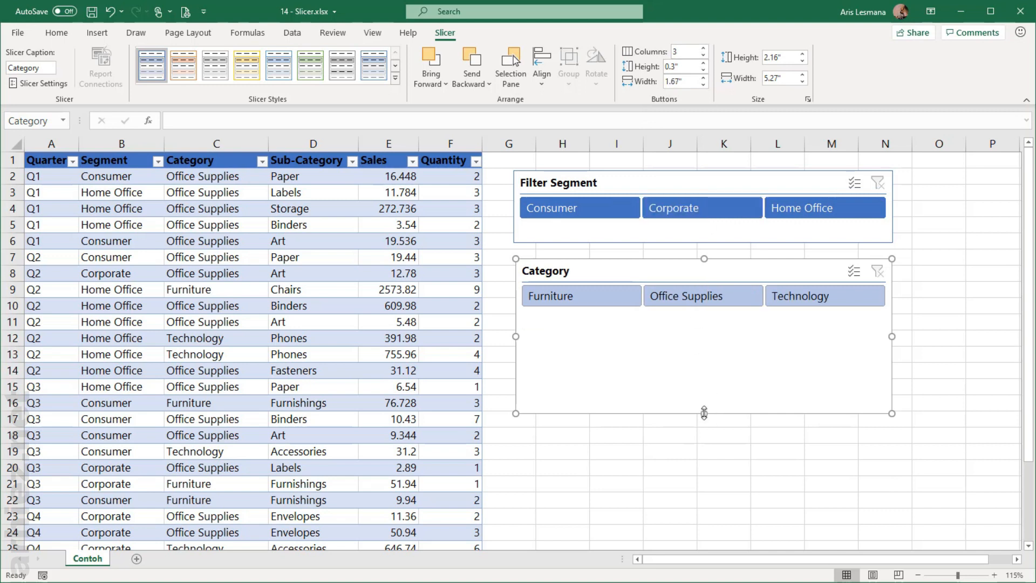
pyautogui.moveTo(706, 398); pyautogui.dragTo(706, 334)
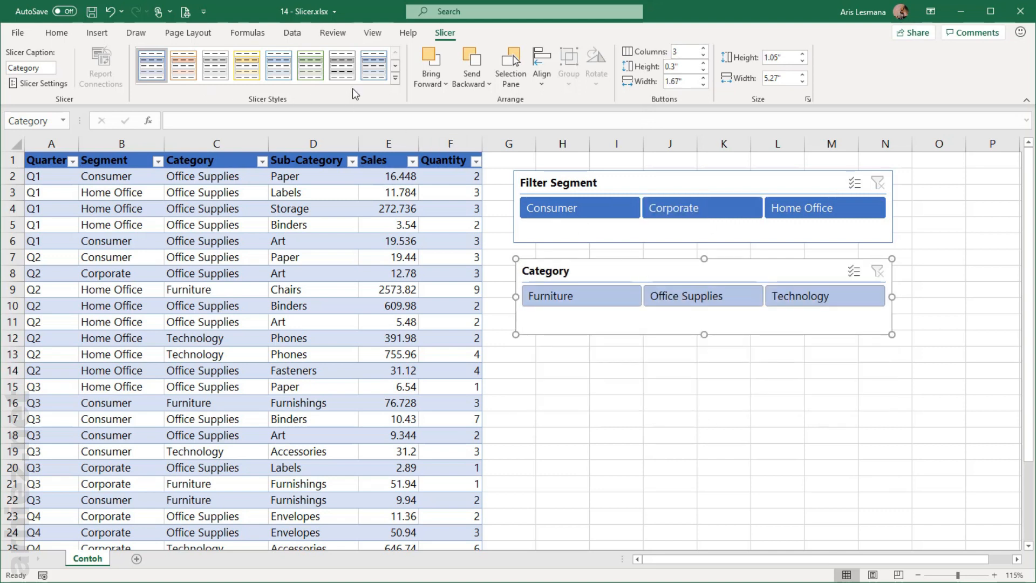
# Step: Apply the dark blue slicer style to the Category slicer and deselect it
pyautogui.click(397, 78)
pyautogui.click(154, 142)
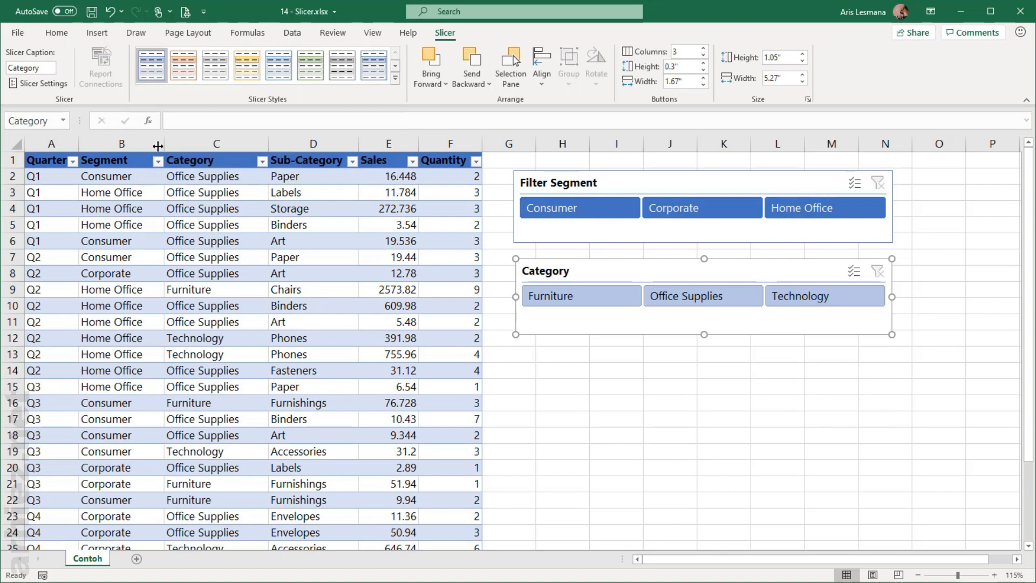
pyautogui.click(640, 429)
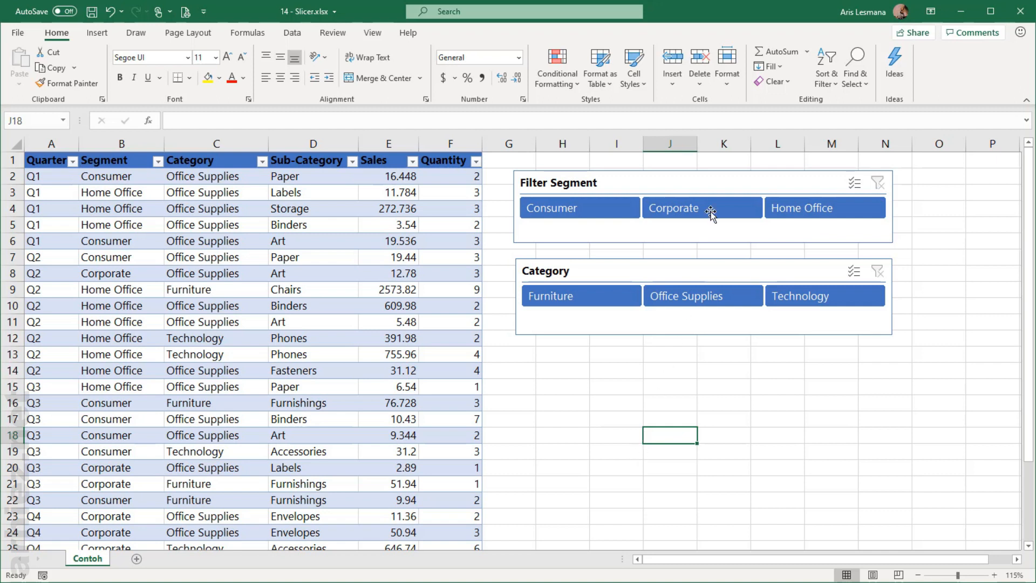
# Step: Filter the table to the Home Office segment and the Technology category with the two slicers, and clear both filters
pyautogui.click(721, 178)
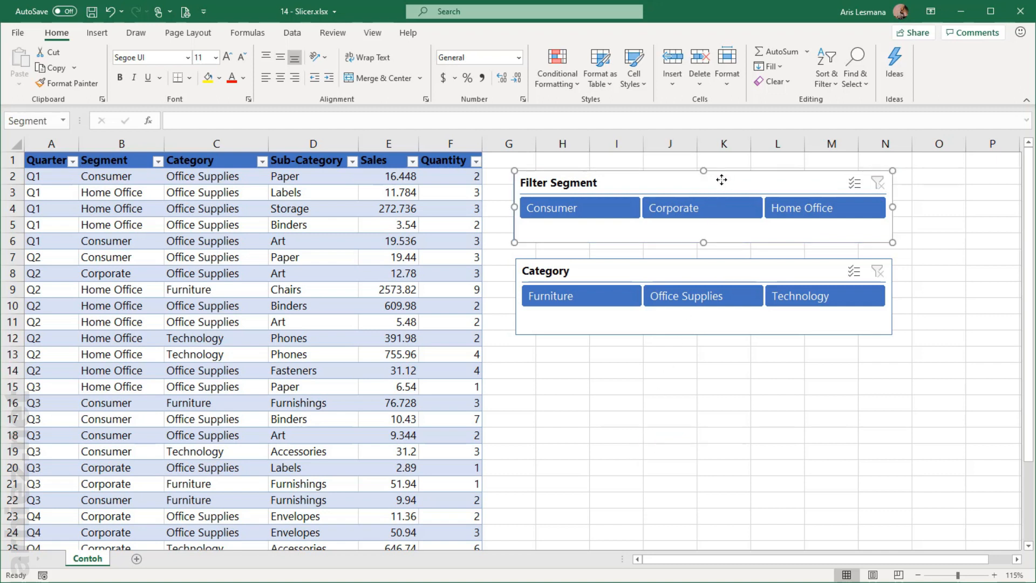
pyautogui.click(797, 210)
pyautogui.click(694, 273)
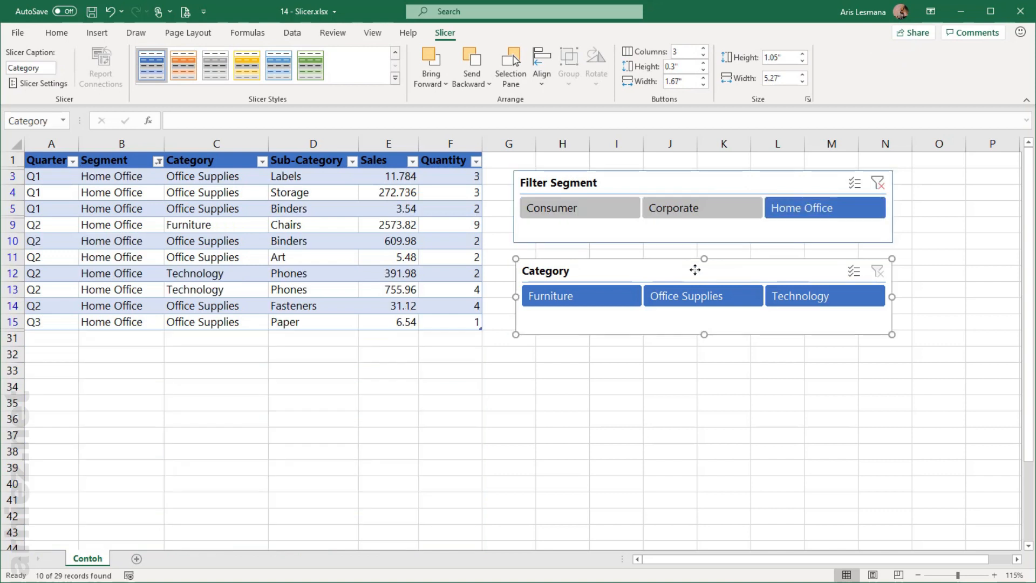
pyautogui.click(815, 299)
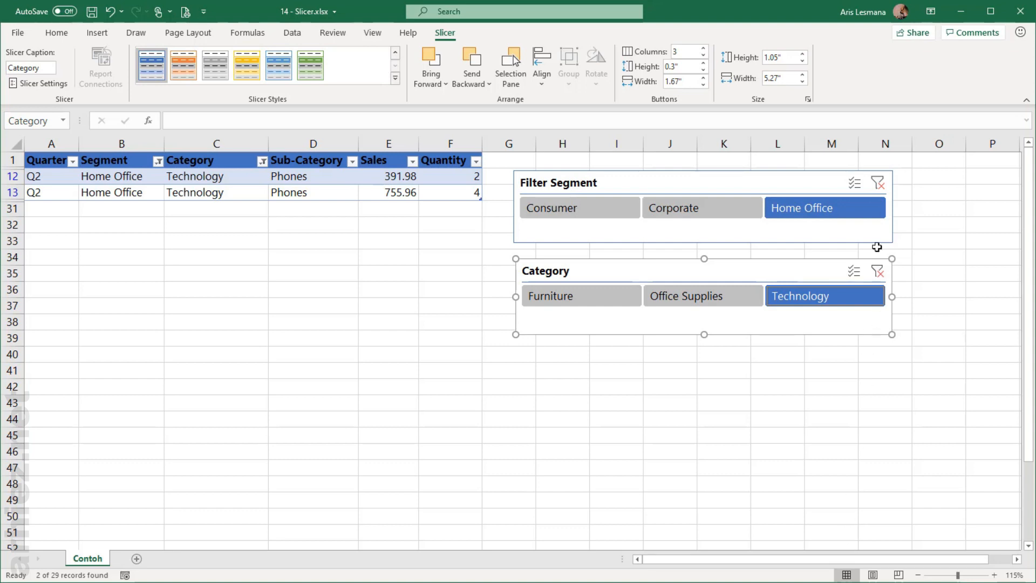
pyautogui.click(878, 183)
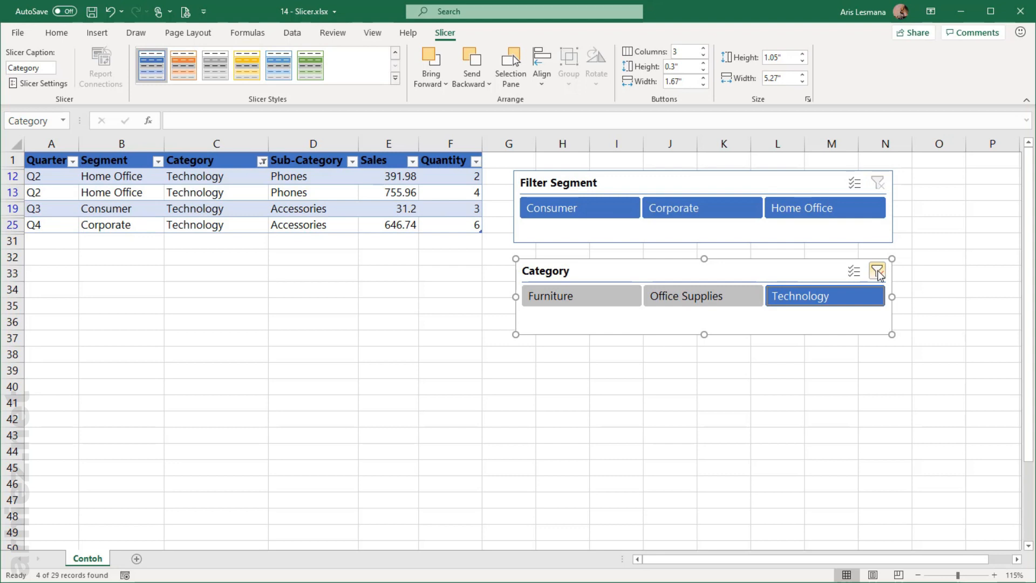
pyautogui.click(877, 271)
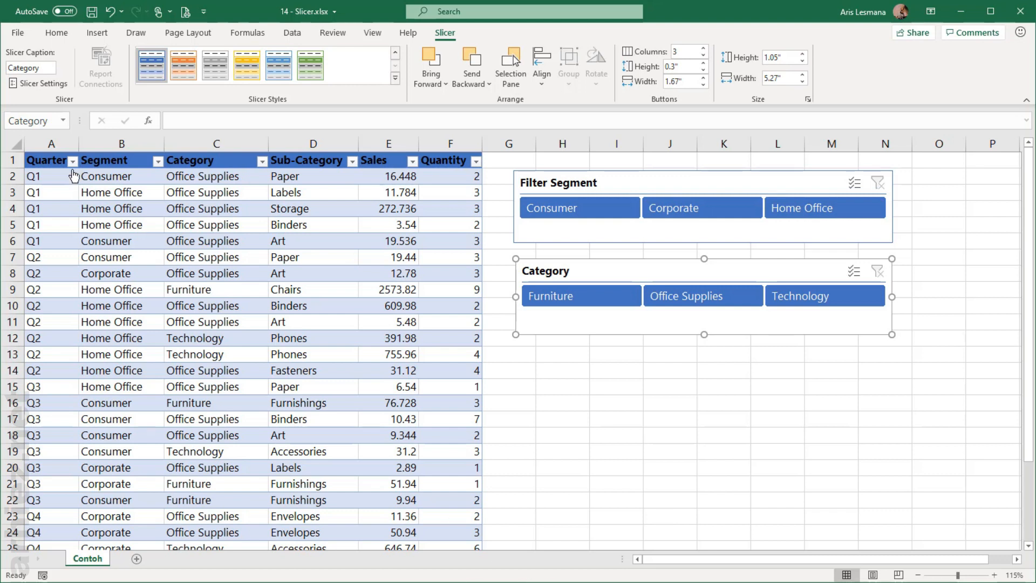
pyautogui.click(106, 37)
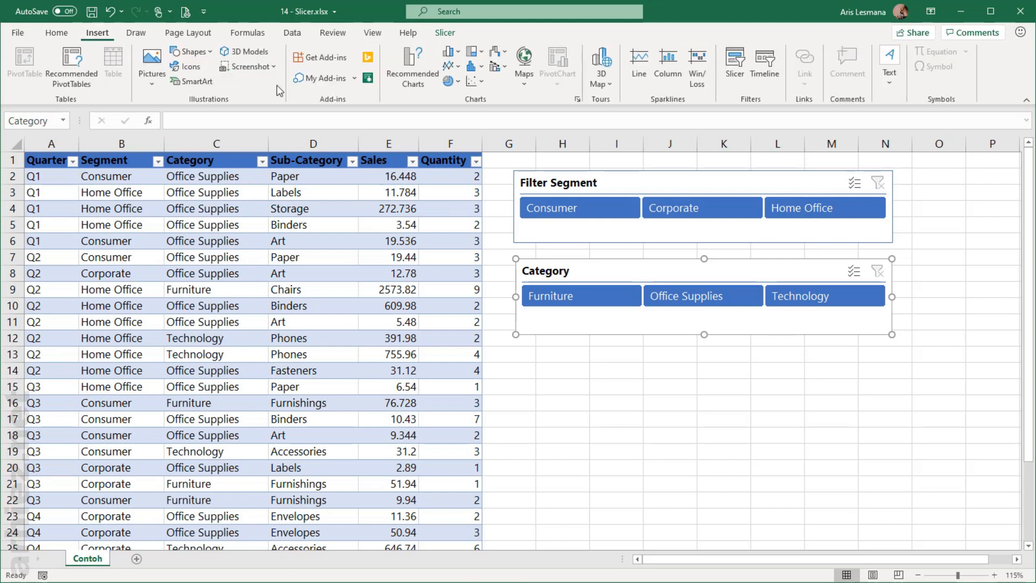